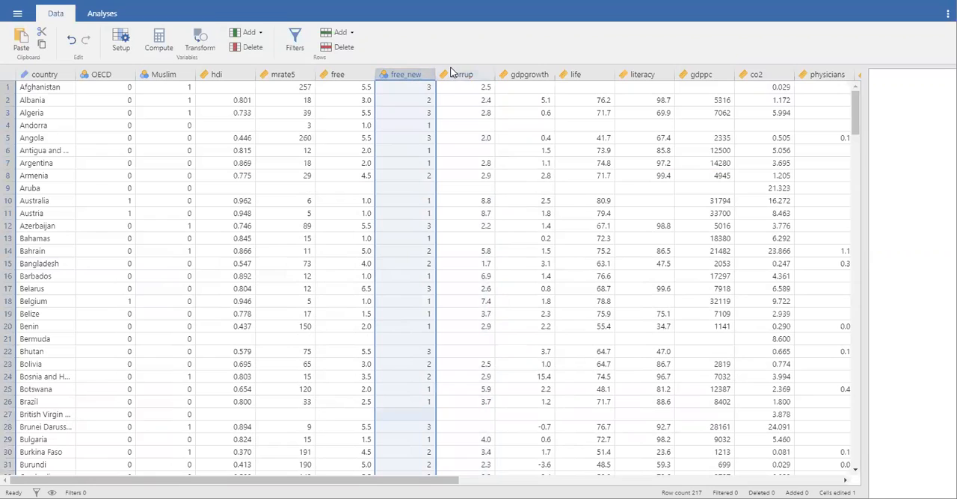
# Step: Create a transformed variable from corrup and name it Corruption2
pyautogui.click(453, 75)
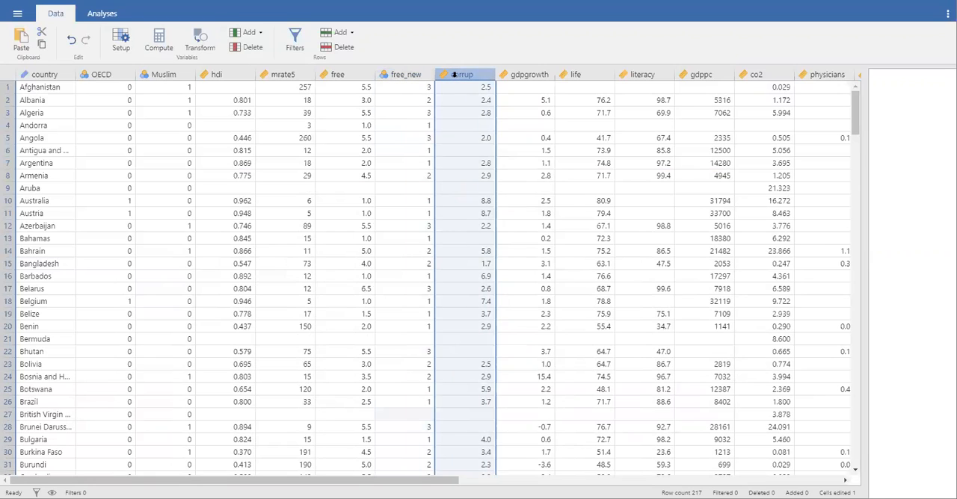
pyautogui.click(206, 39)
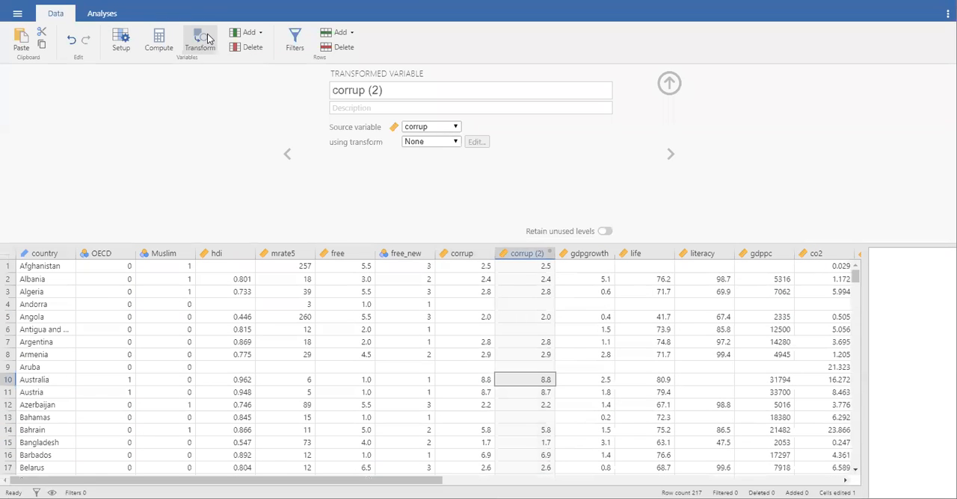
pyautogui.click(407, 90)
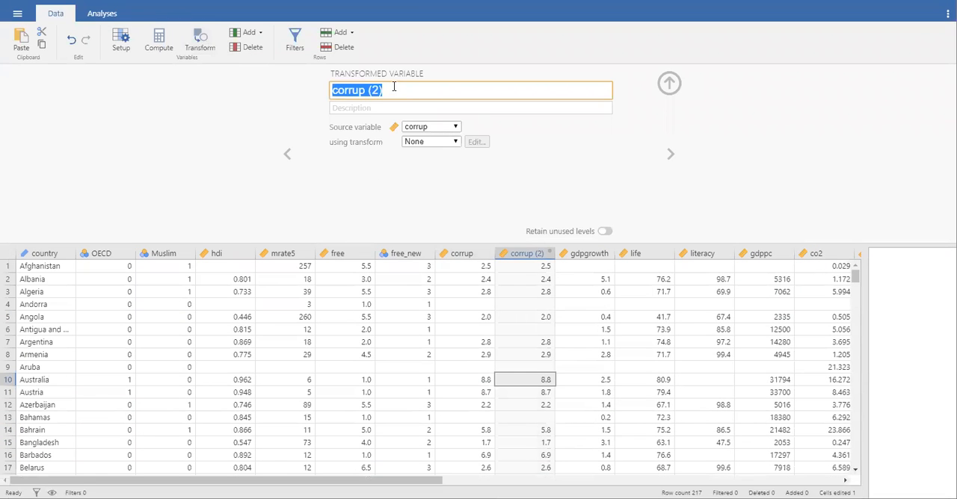
pyautogui.click(395, 90)
pyautogui.press('BackSpace')
pyautogui.press('BackSpace')
pyautogui.press('BackSpace')
pyautogui.press('BackSpace')
pyautogui.press('BackSpace')
pyautogui.press('BackSpace')
pyautogui.press('BackSpace')
pyautogui.press('BackSpace')
pyautogui.press('BackSpace')
pyautogui.press('BackSpace')
pyautogui.write('Corruption2')
# Step: Describe the Corruption2 variable as "Reverse coded corruption scores, higher means more corruption"
pyautogui.click(383, 108)
pyautogui.write('Rev')
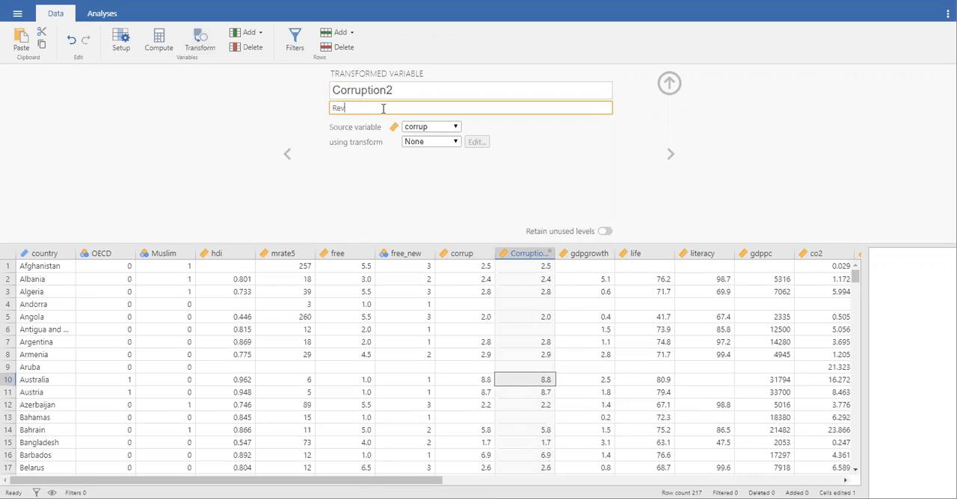
pyautogui.write('erse coded corruption scores, ')
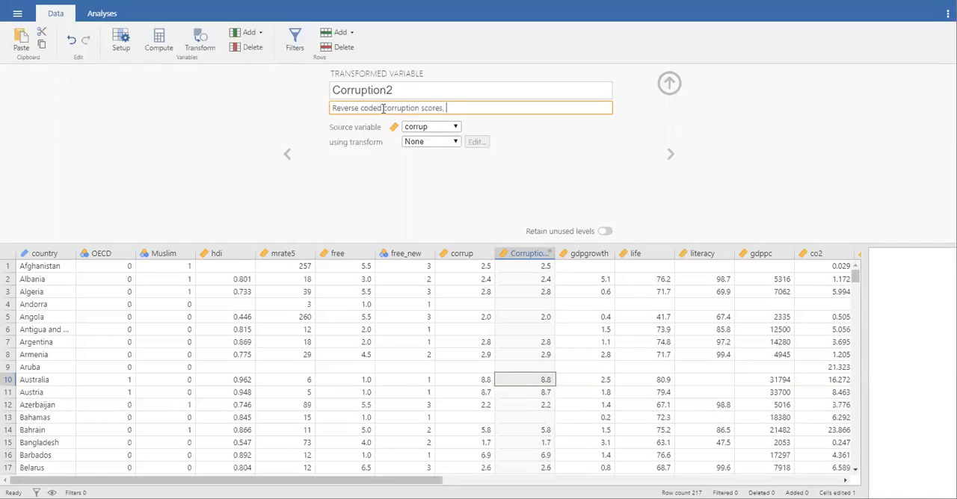
pyautogui.write('higher means more corruption')
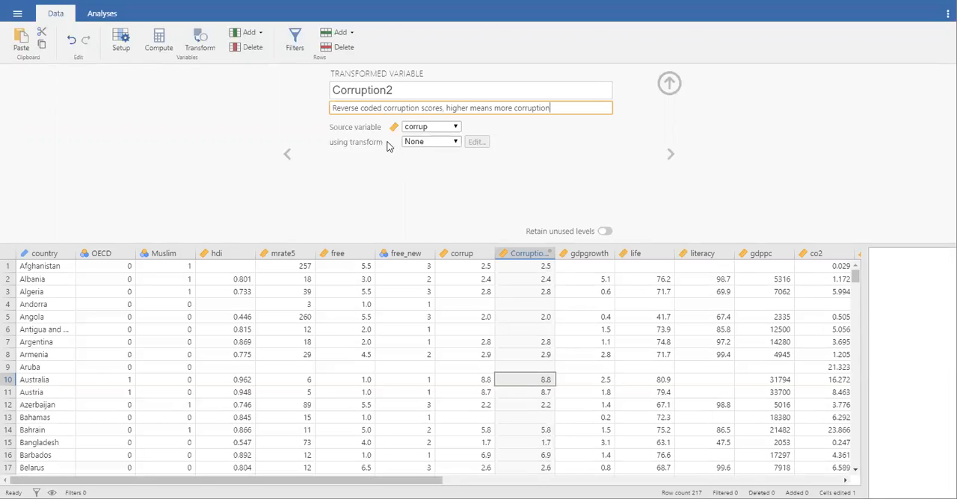
# Step: Create a new transform for Corruption2 and name it "reverse code"
pyautogui.click(454, 143)
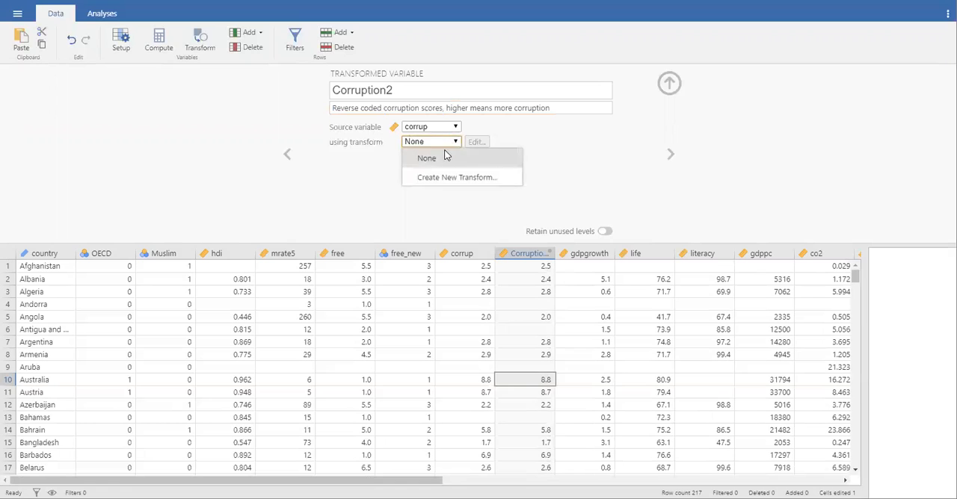
pyautogui.click(435, 178)
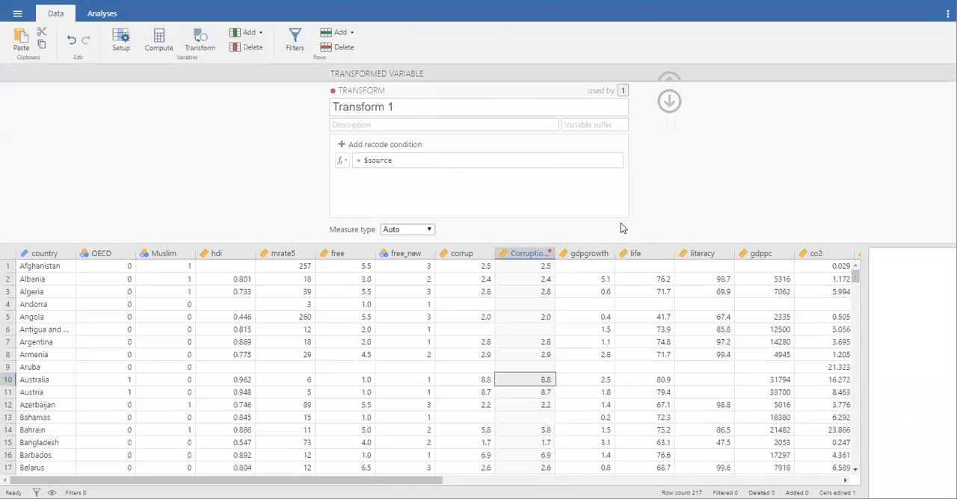
pyautogui.click(469, 105)
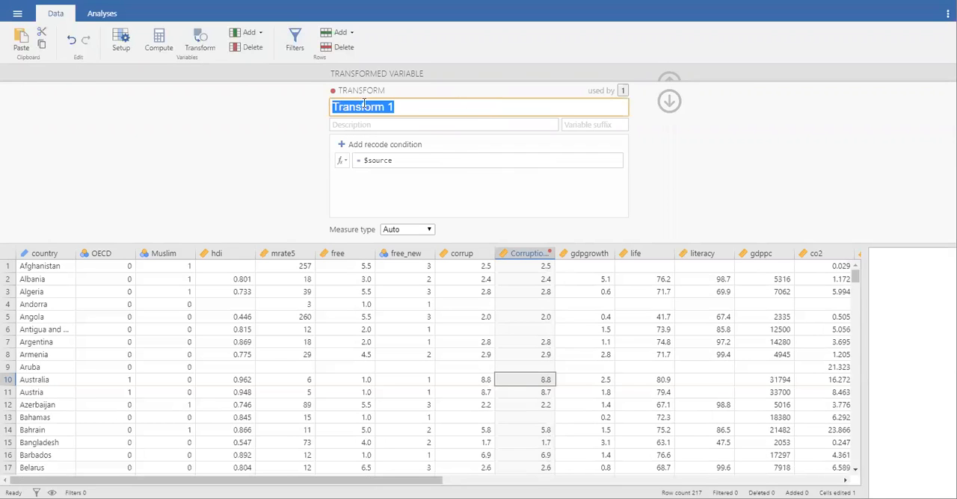
pyautogui.write('reve')
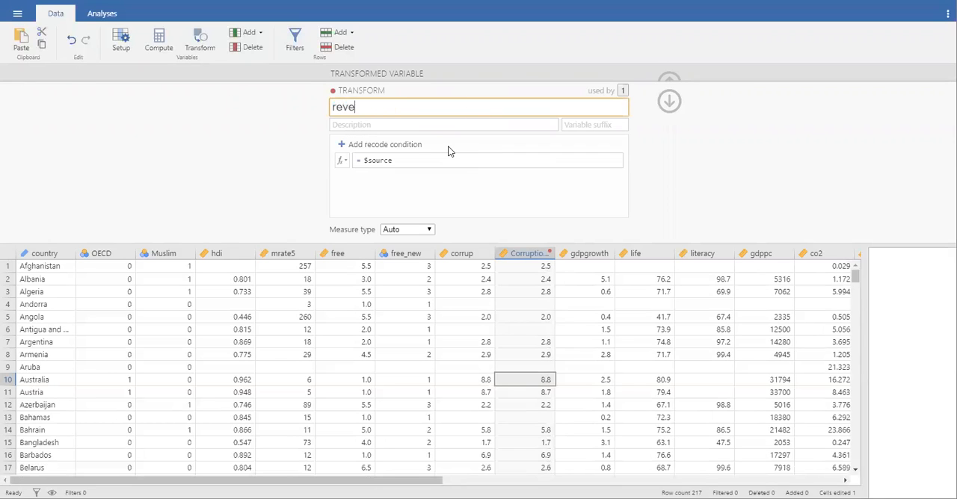
pyautogui.write('rse code')
# Step: Set the formula of the reverse code transform to 10 - $source
pyautogui.click(411, 160)
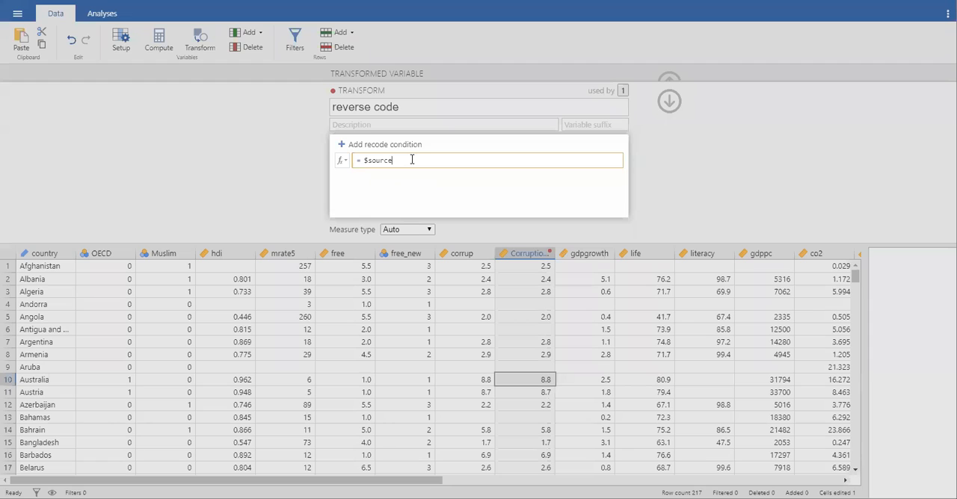
pyautogui.click(369, 159)
pyautogui.write('1-')
pyautogui.write(' -')
pyautogui.click(692, 172)
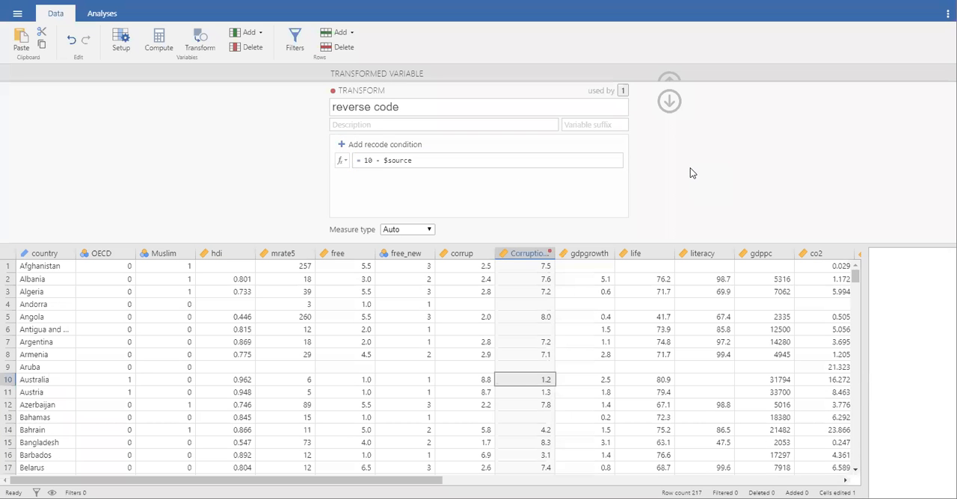
# Step: Close the transform and variable editors and widen the Corruption2 column to fit its full name
pyautogui.click(669, 103)
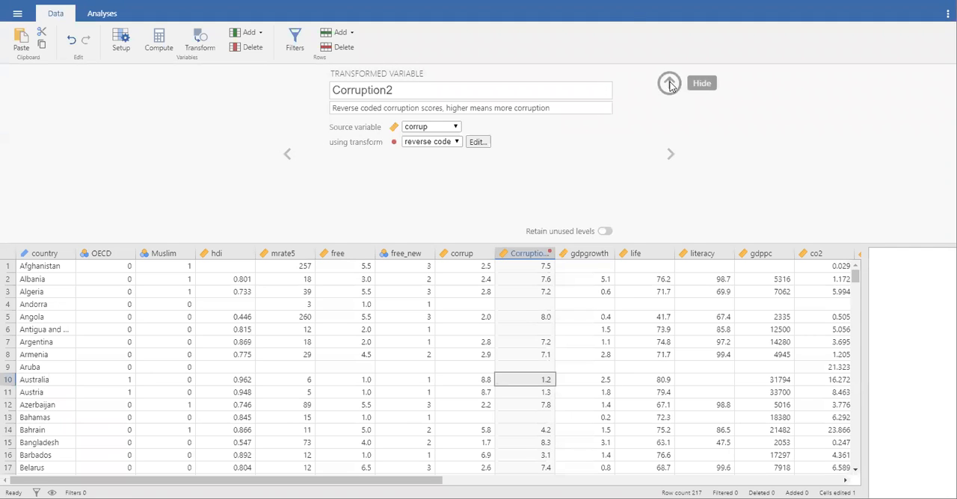
pyautogui.click(670, 83)
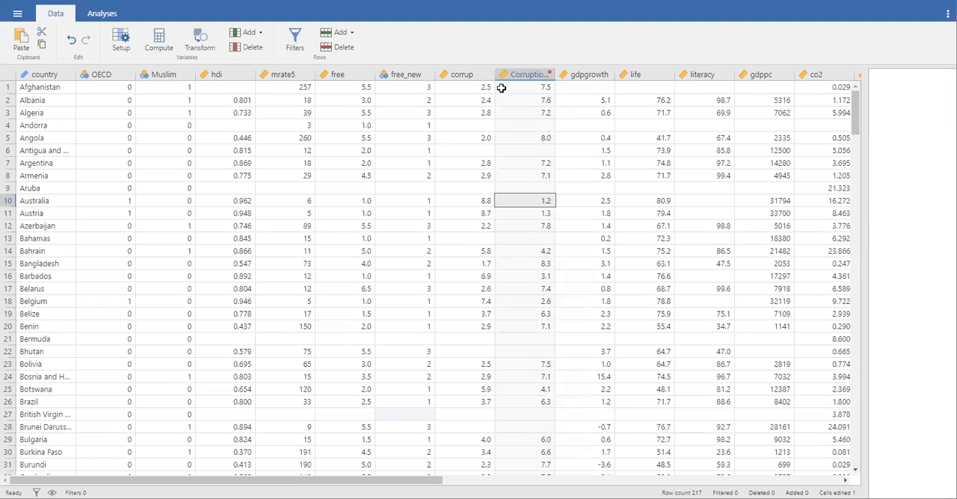
pyautogui.moveTo(555, 74); pyautogui.dragTo(592, 74)
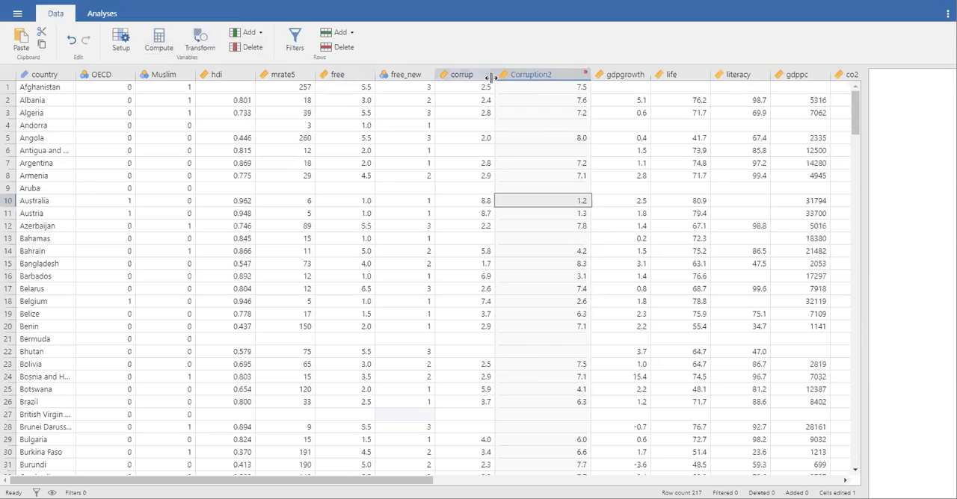
# Step: Create a transformed variable from Corruption2 and name it Corrup_categ
pyautogui.click(529, 75)
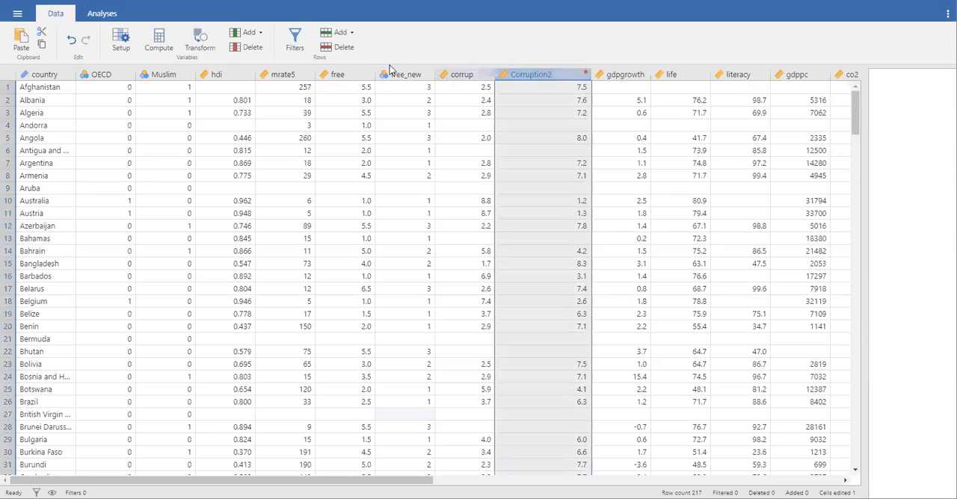
pyautogui.click(199, 41)
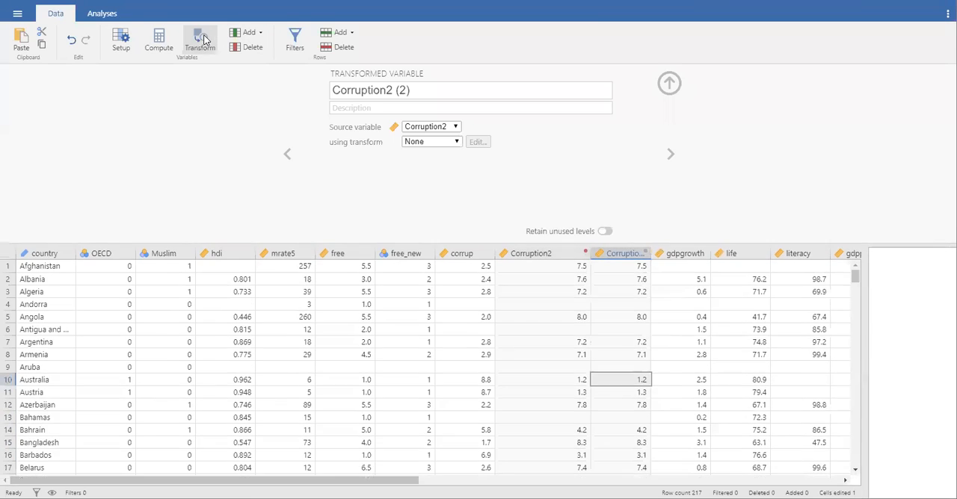
pyautogui.click(445, 91)
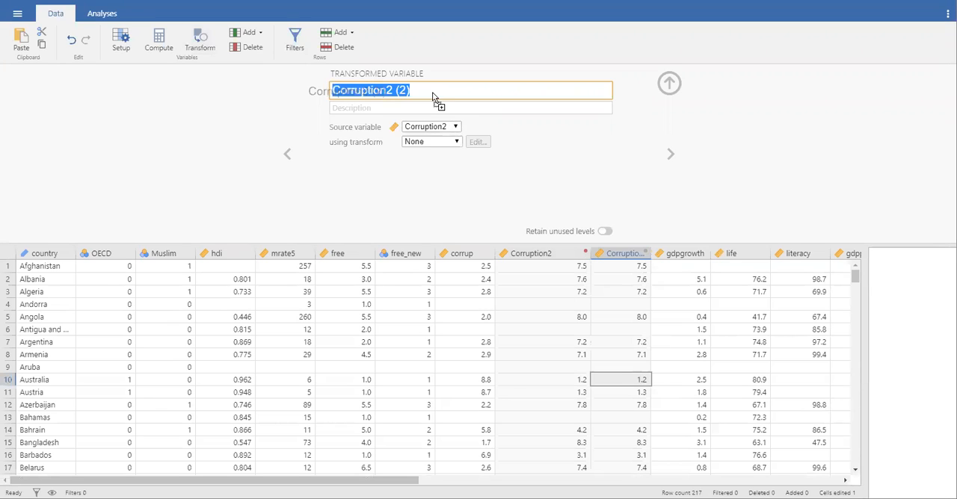
pyautogui.press('BackSpace')
pyautogui.write('Corrup_categ')
# Step: Describe the Corrup_categ variable as "Reverse coded corruption scores - categorized"
pyautogui.click(460, 107)
pyautogui.write('C')
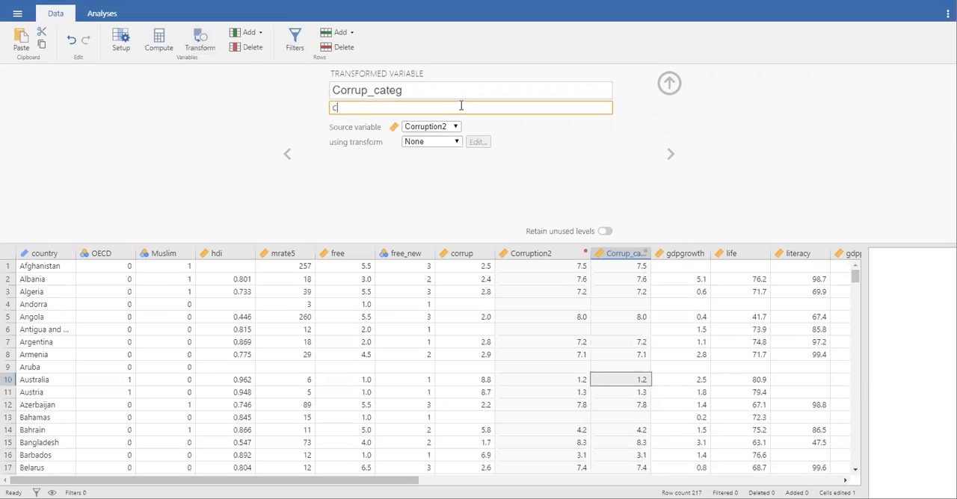
pyautogui.press('BackSpace')
pyautogui.write('Reverse coded corruption scores')
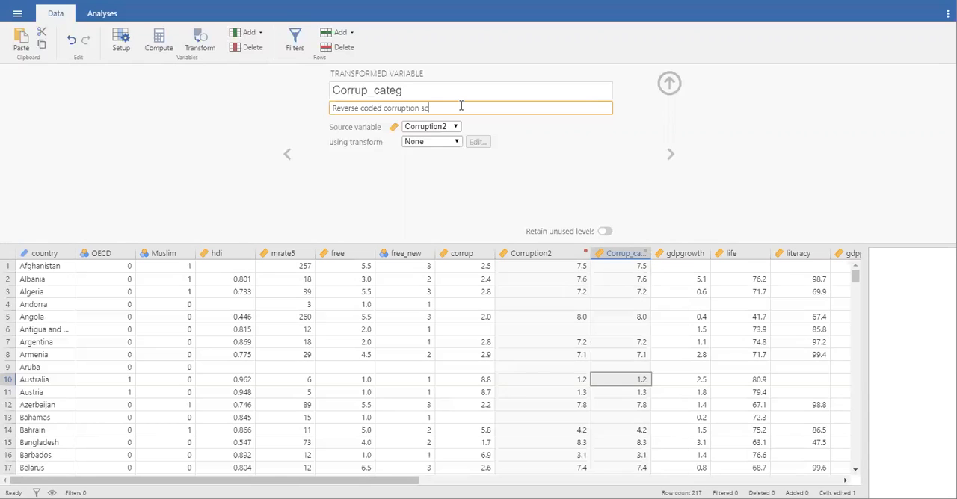
pyautogui.write(' - categorized')
# Step: Create a new transform for Corrup_categ and add two recode conditions to it
pyautogui.click(445, 144)
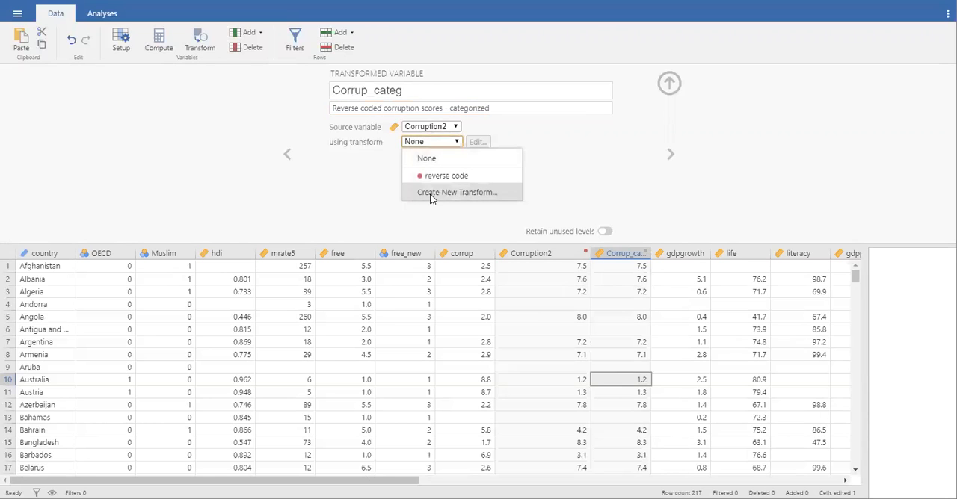
pyautogui.click(432, 194)
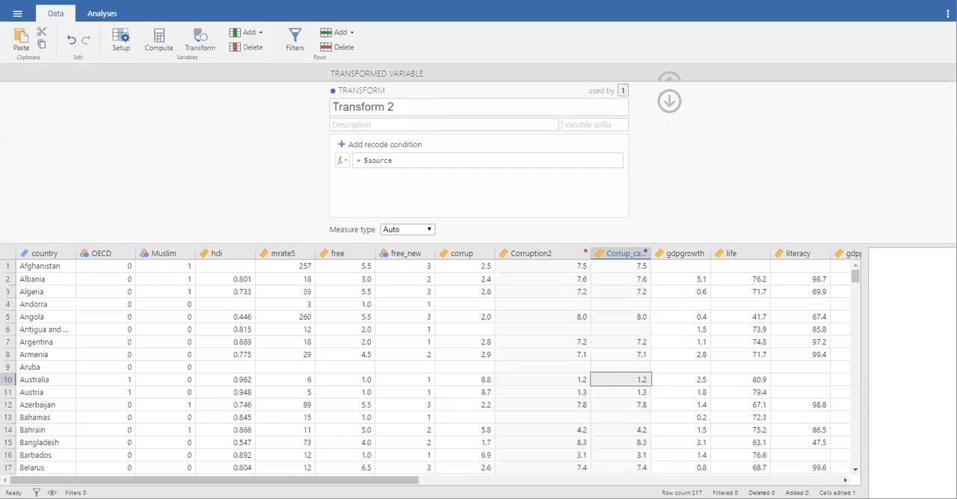
pyautogui.click(379, 146)
pyautogui.click(379, 147)
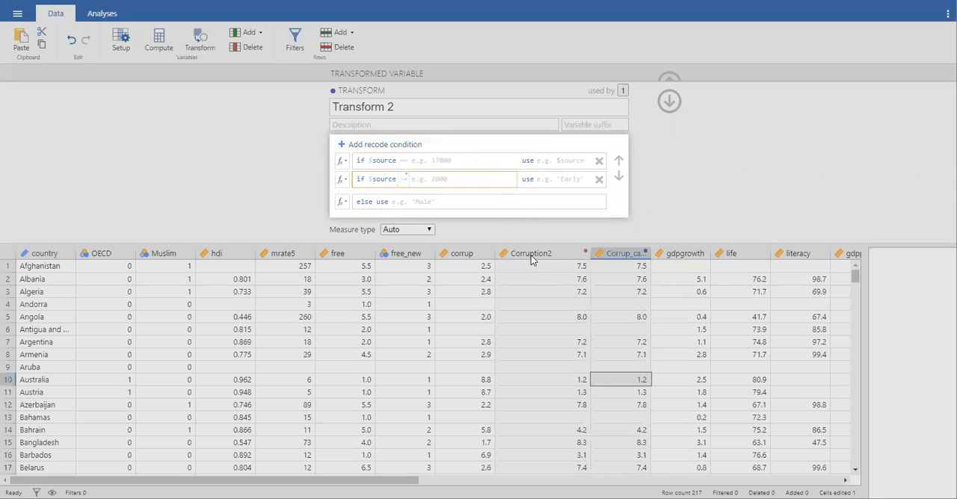
# Step: Set the first recode condition to use 'Low' when the source is < 3.34
pyautogui.click(435, 160)
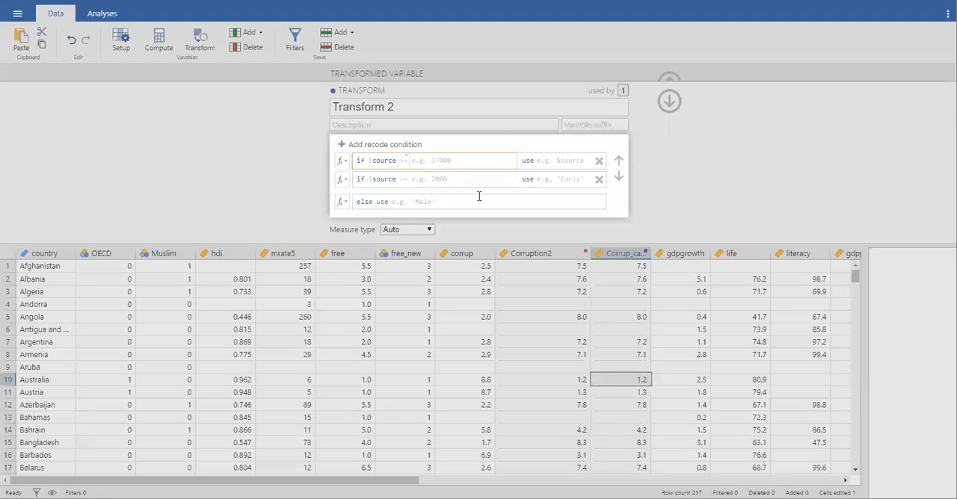
pyautogui.write('< 3.34')
pyautogui.click(572, 161)
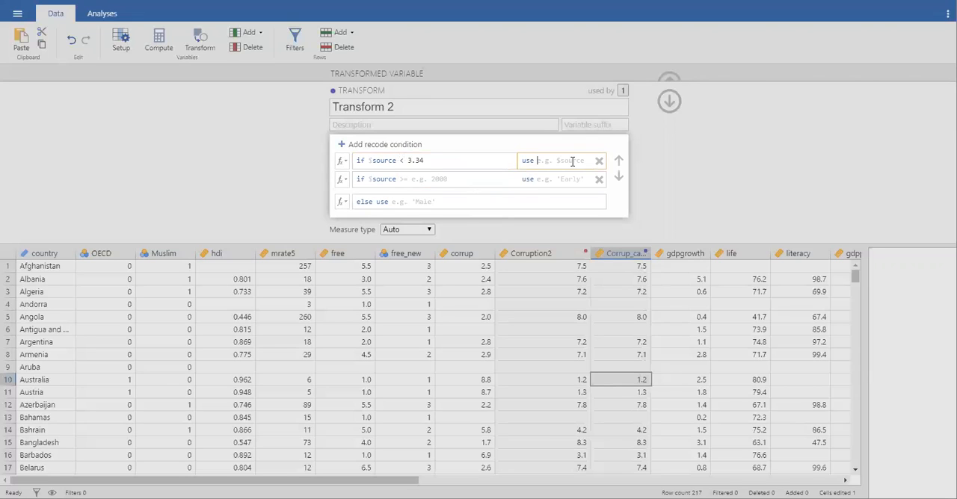
pyautogui.write("'Low'")
pyautogui.click(552, 161)
pyautogui.write('Corruption')
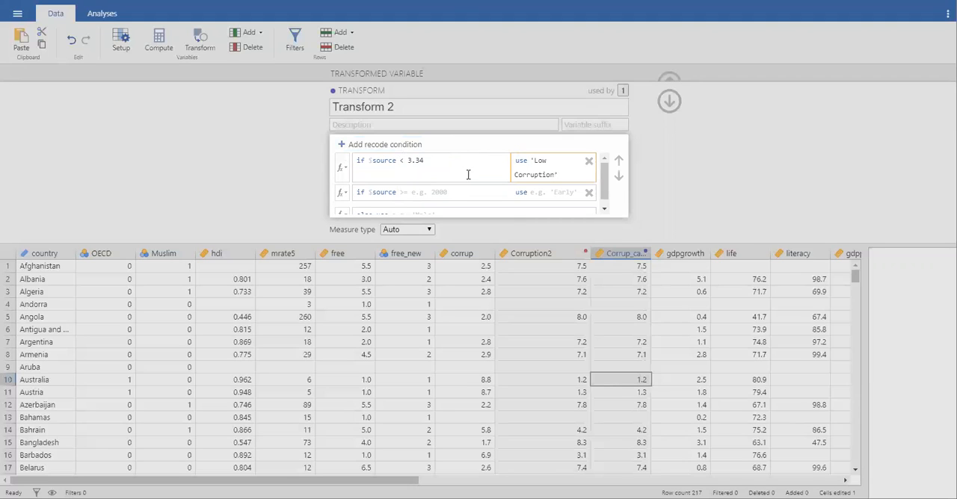
pyautogui.moveTo(555, 175)
pyautogui.mouseDown()
pyautogui.moveTo(534, 175)
pyautogui.moveTo(549, 161)
pyautogui.mouseUp()
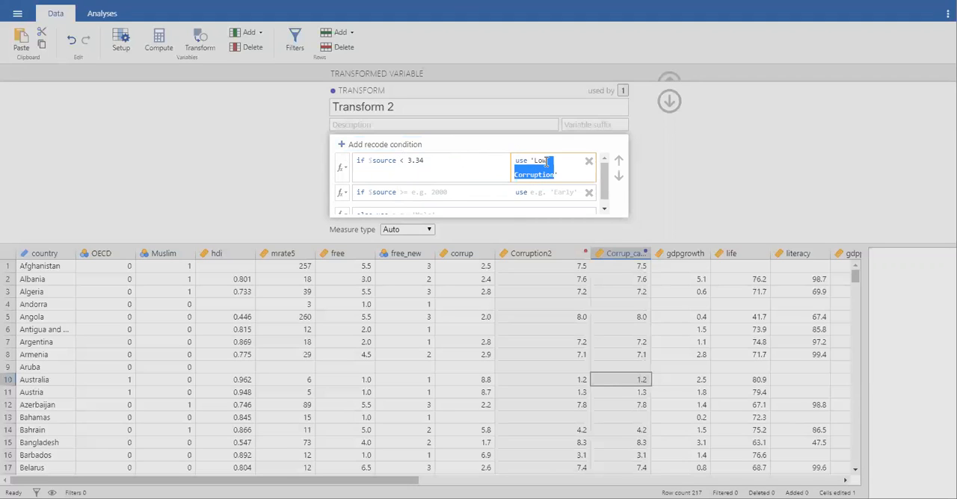
pyautogui.press('BackSpace')
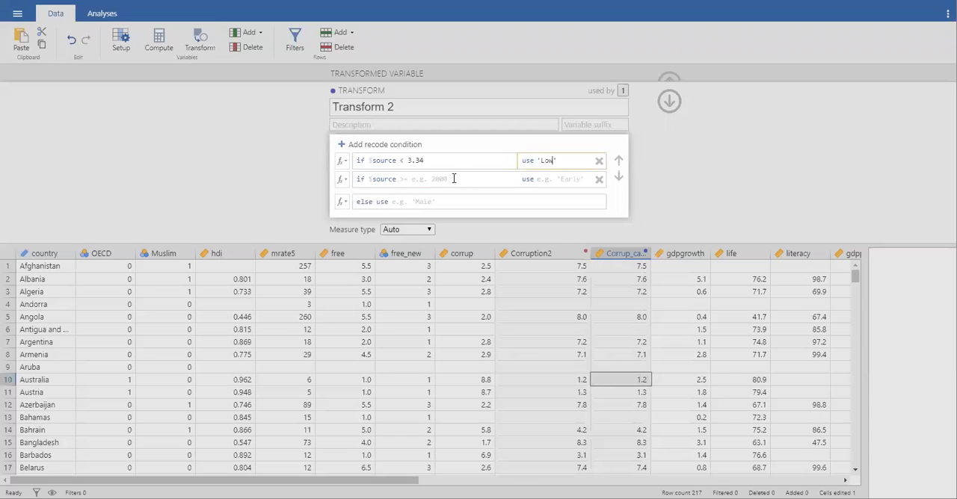
# Step: Set the second recode condition to use 'Medium' when the source is < 6.67
pyautogui.click(436, 180)
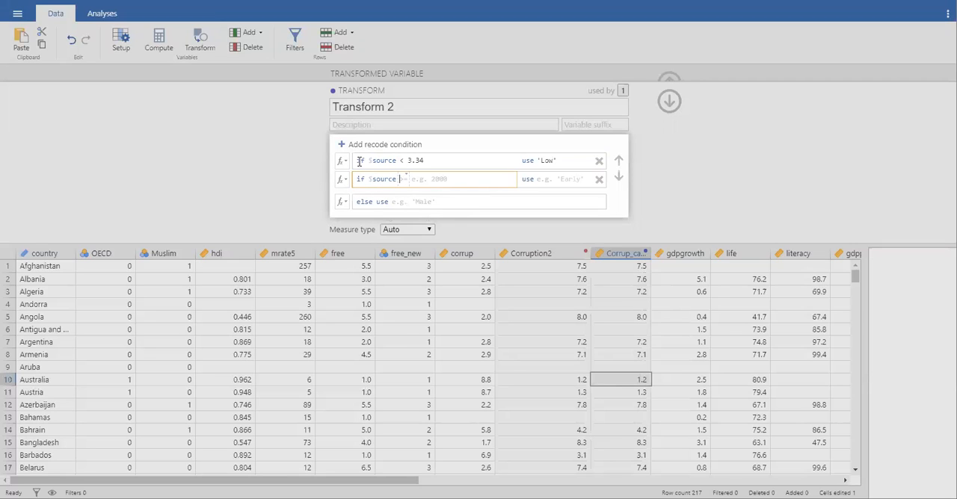
pyautogui.click(404, 179)
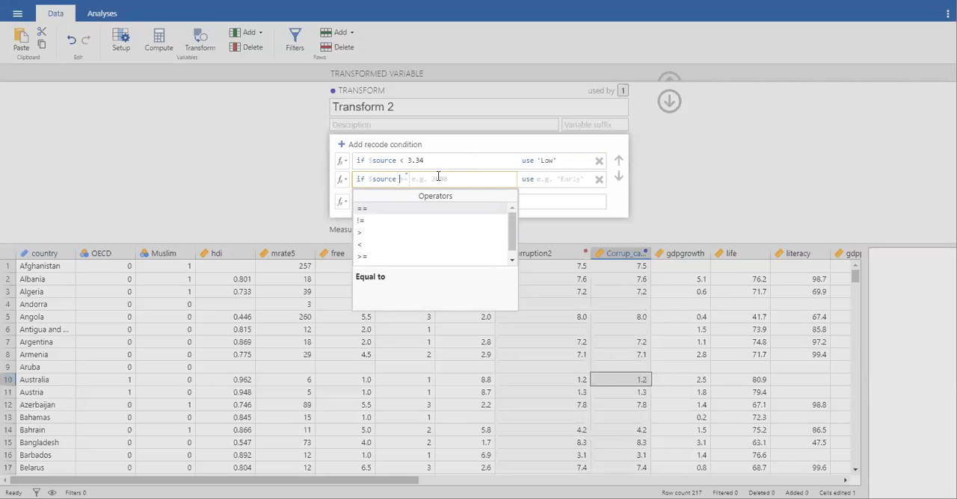
pyautogui.write('<')
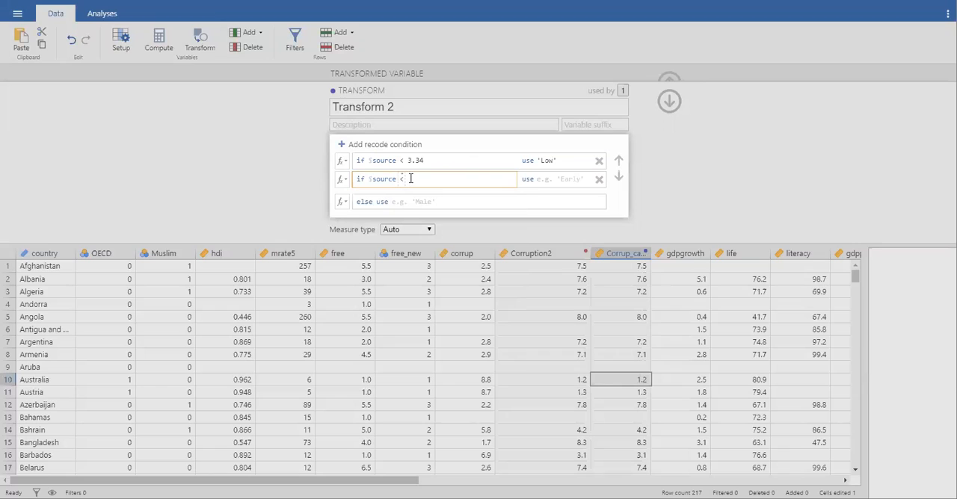
pyautogui.write(' 6.67')
pyautogui.click(556, 180)
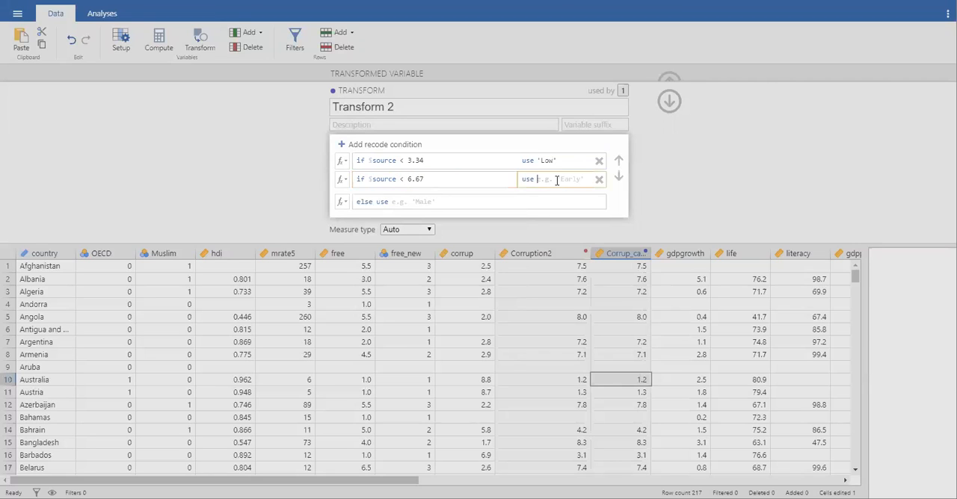
pyautogui.write("'Medium")
# Step: Set the else value of the recode to 'High' and close the transform editor
pyautogui.click(413, 202)
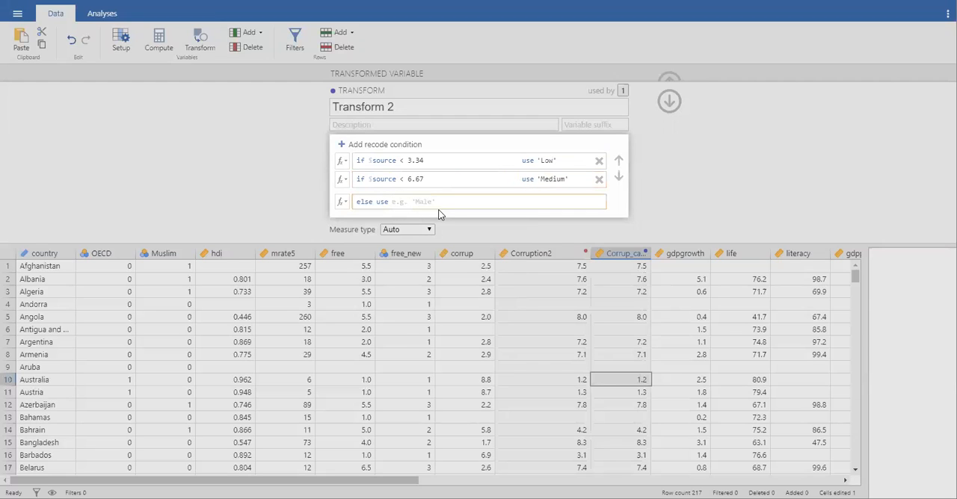
pyautogui.write("'High'")
pyautogui.click(663, 107)
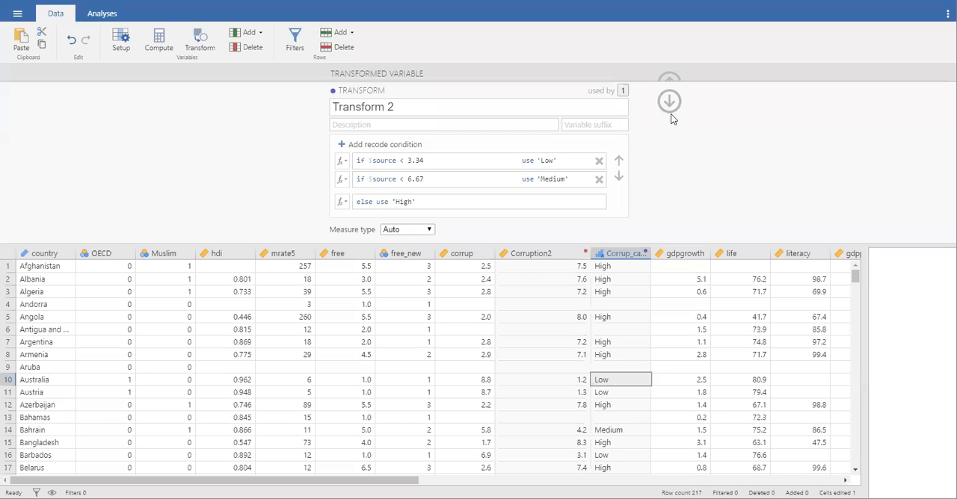
pyautogui.click(669, 105)
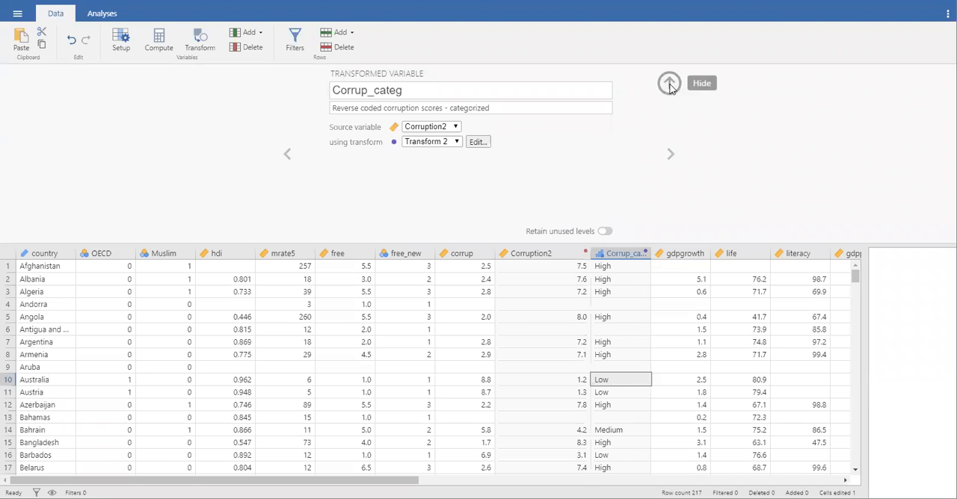
# Step: Hide the variable editor and widen the Corrup_categ column so its full name fits
pyautogui.click(669, 82)
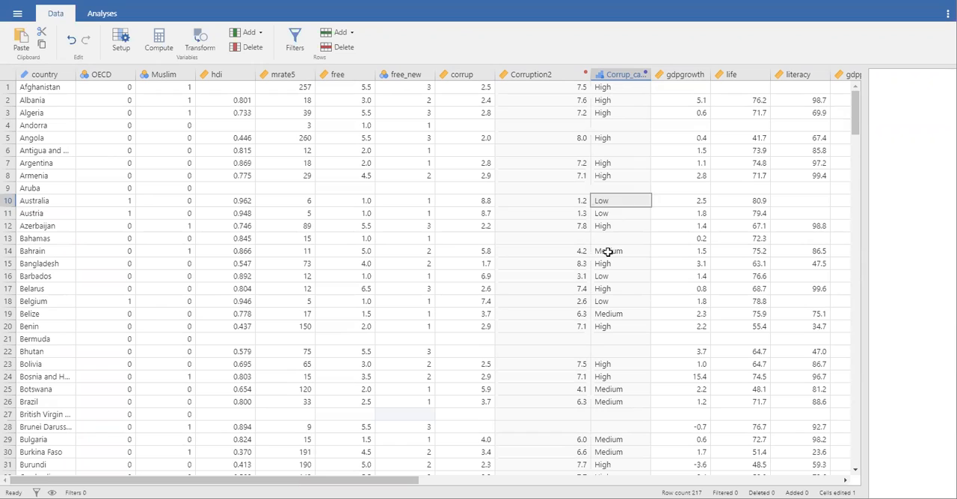
pyautogui.click(608, 251)
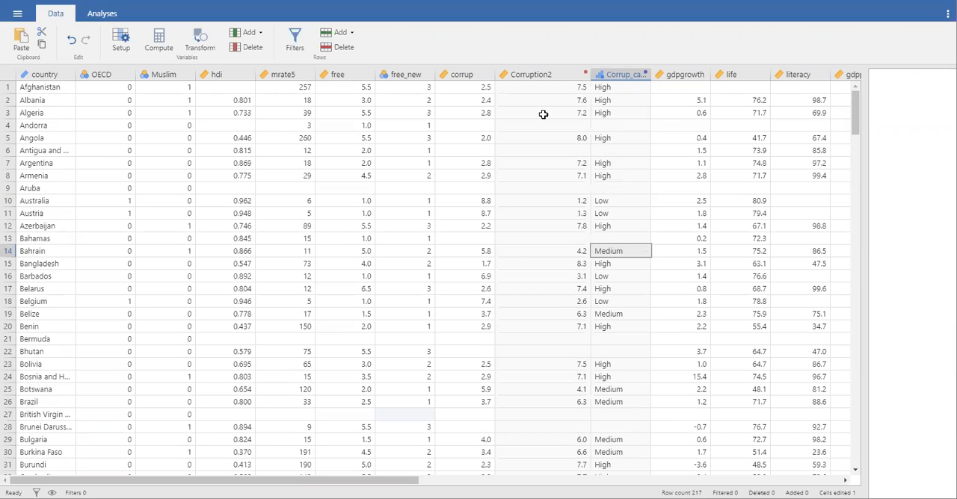
pyautogui.click(564, 125)
pyautogui.click(619, 125)
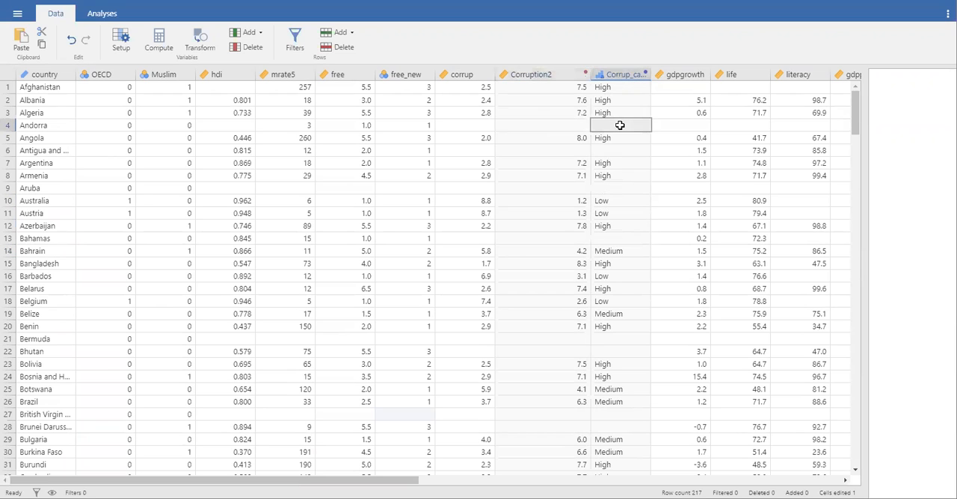
pyautogui.moveTo(650, 74); pyautogui.dragTo(707, 75)
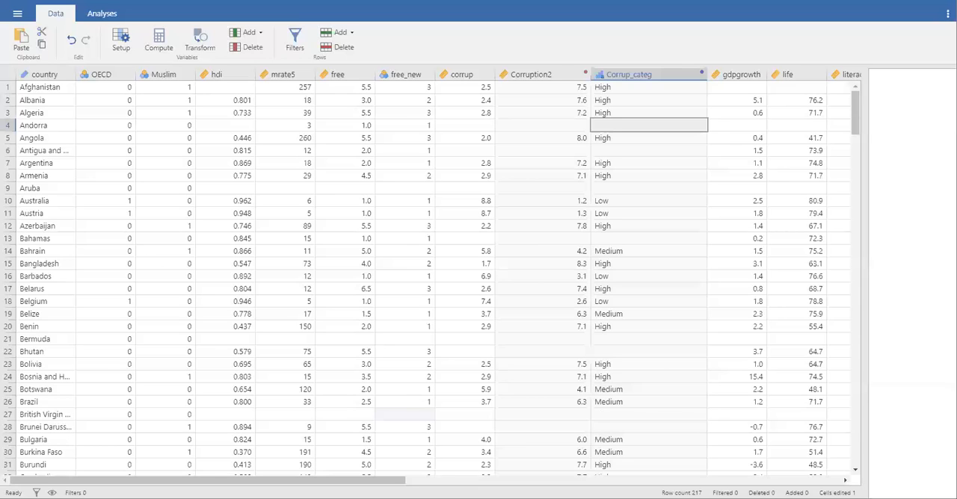
# Step: Start a Descriptives analysis with Corruption2 as the variable and widen the results area
pyautogui.click(97, 17)
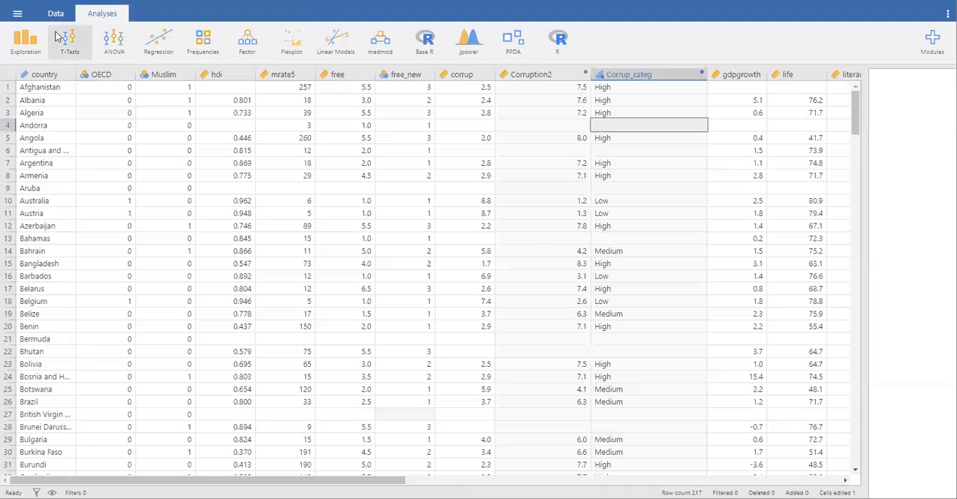
pyautogui.click(30, 41)
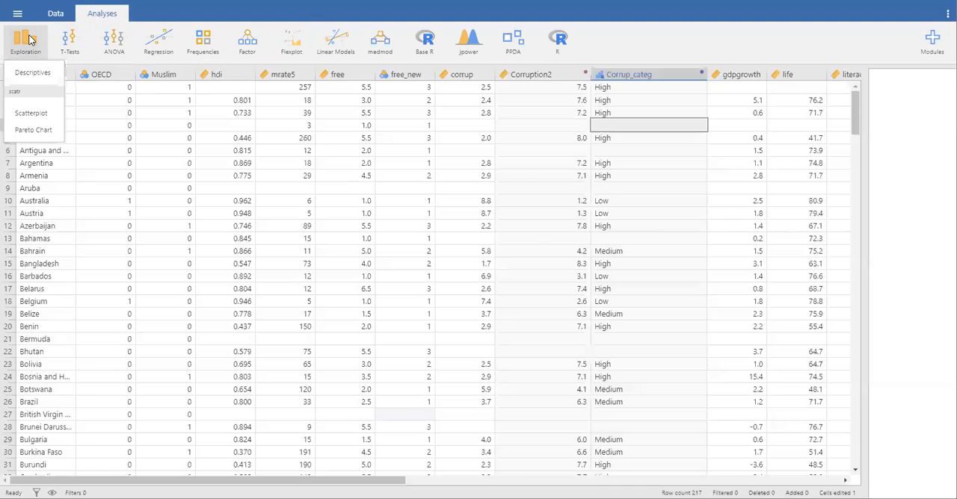
pyautogui.click(33, 73)
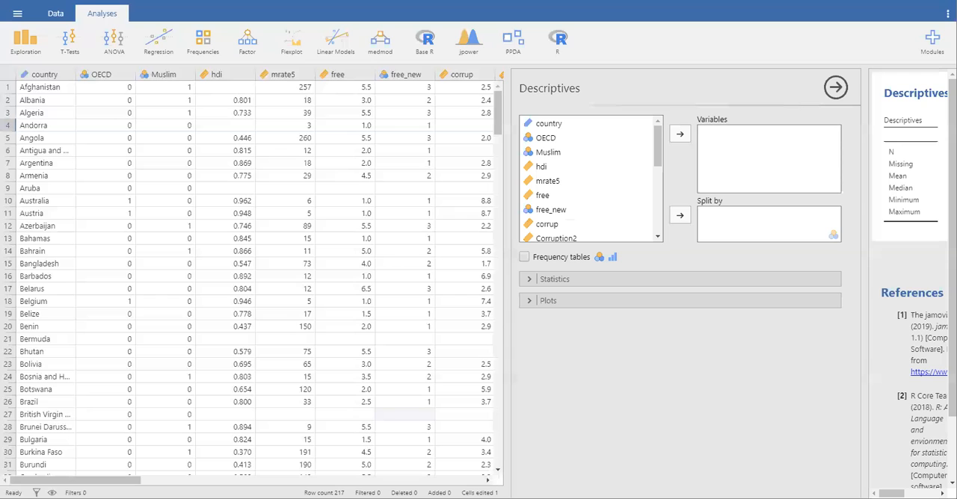
pyautogui.scroll(-3, 560, 192)
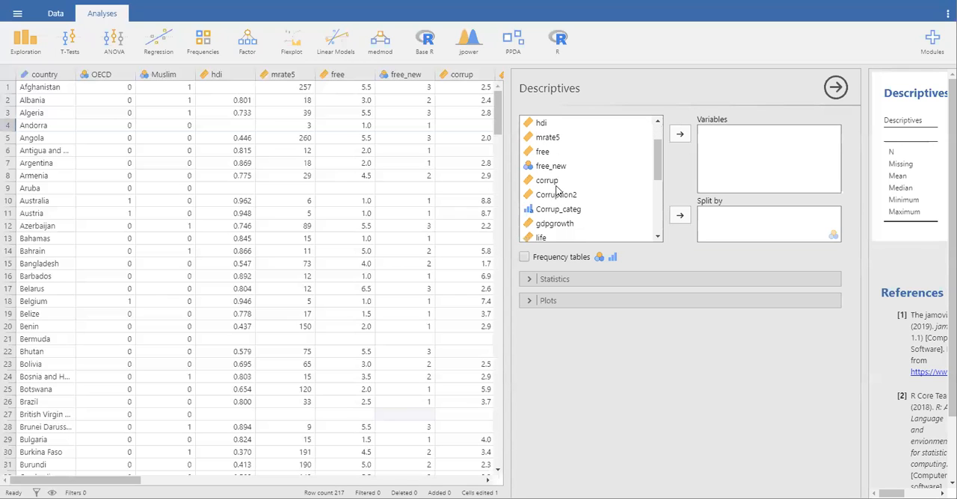
pyautogui.click(555, 195)
pyautogui.moveTo(555, 195); pyautogui.dragTo(757, 161)
pyautogui.moveTo(505, 112); pyautogui.dragTo(269, 147)
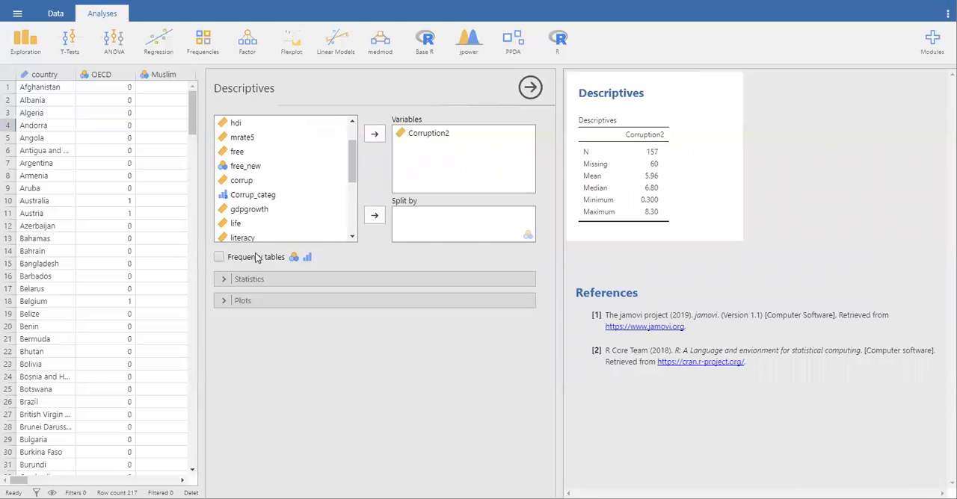
# Step: Add skewness, kurtosis, standard deviation and variance to the Corruption2 descriptive statistics
pyautogui.click(223, 281)
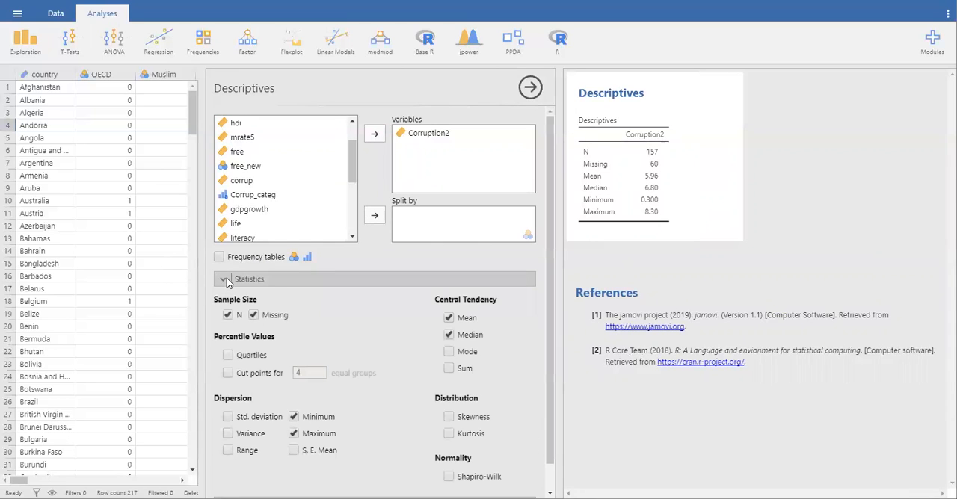
pyautogui.click(449, 389)
pyautogui.click(449, 408)
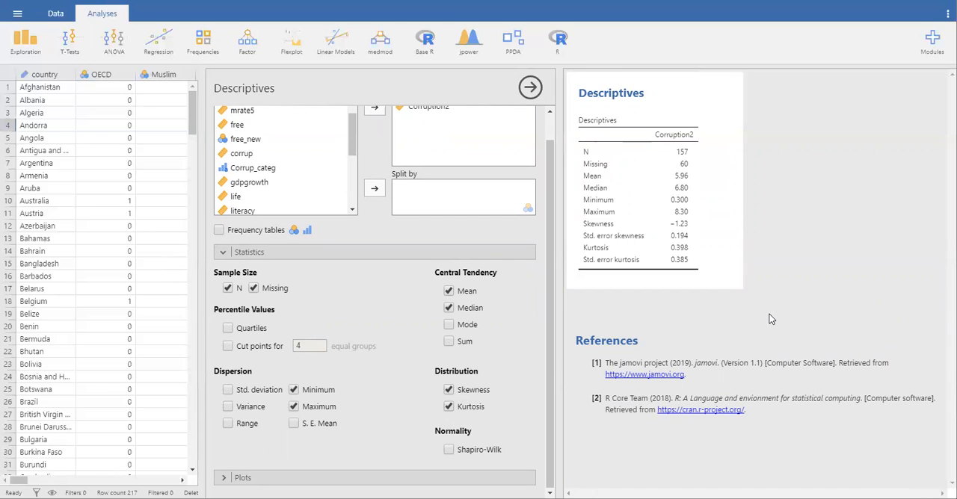
pyautogui.click(228, 391)
pyautogui.click(229, 407)
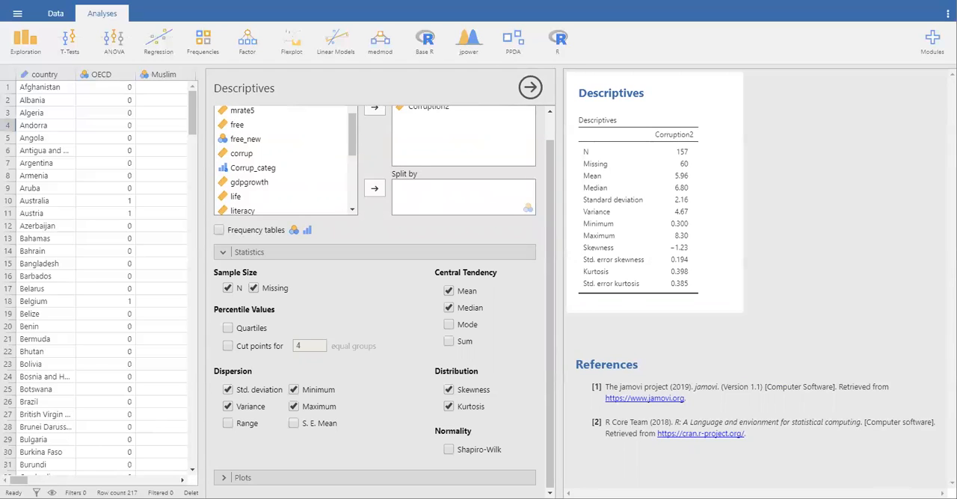
# Step: Add a histogram of Corruption2 to the Descriptives results and view the plot
pyautogui.click(224, 480)
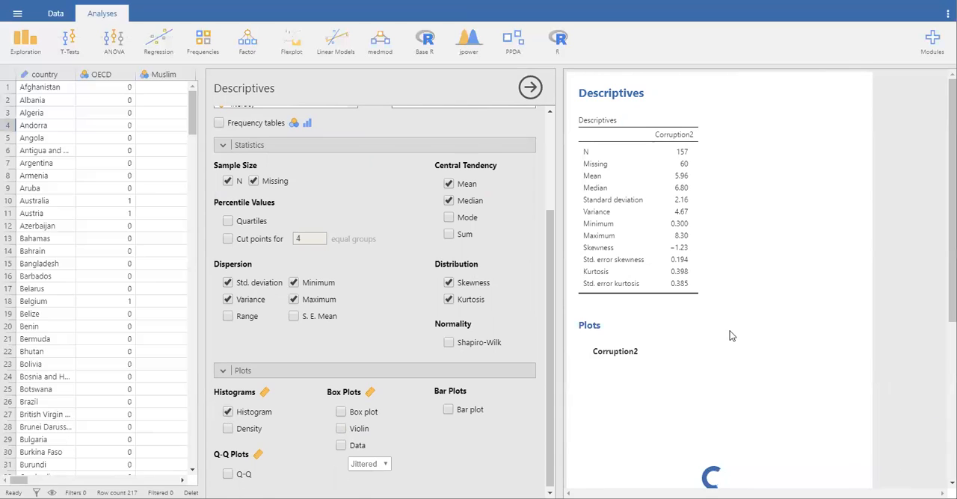
pyautogui.scroll(-3, 730, 331)
pyautogui.scroll(2, 730, 333)
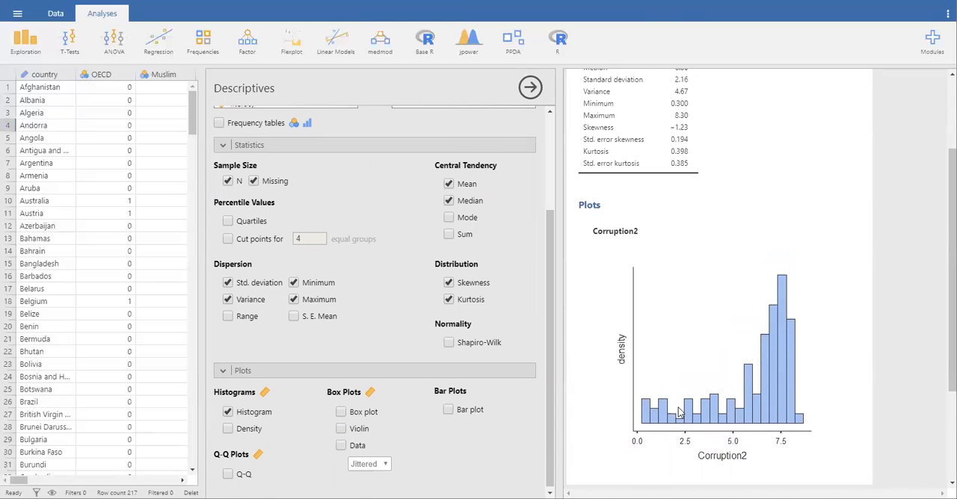
pyautogui.scroll(-1, 494, 363)
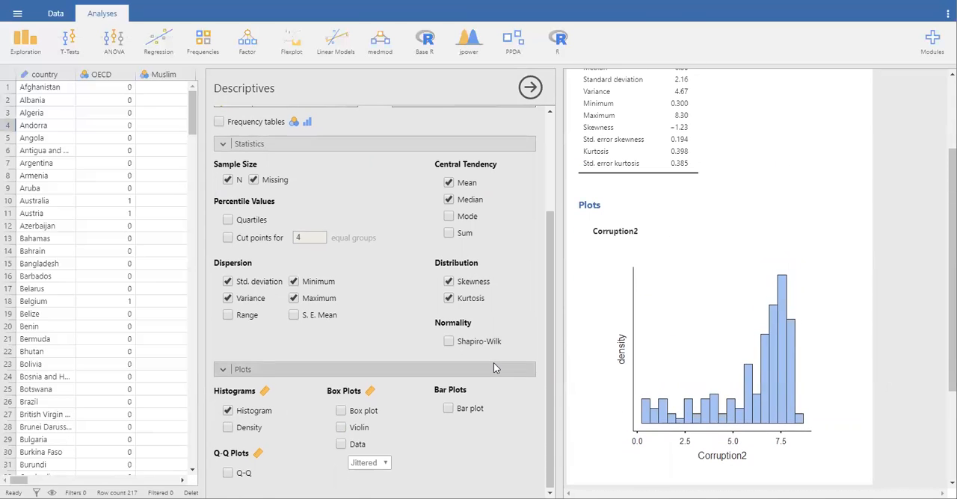
# Step: Preview a box plot of Corruption2 in the results and remove it again
pyautogui.click(341, 411)
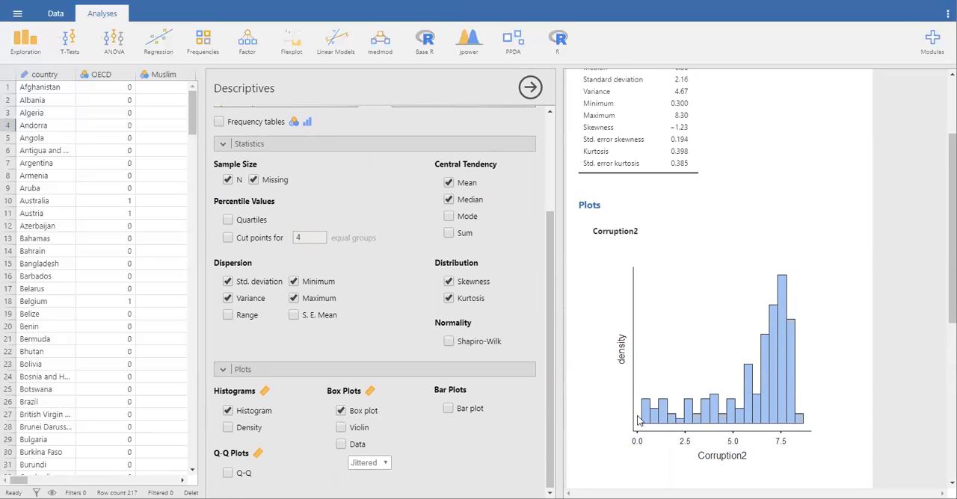
pyautogui.scroll(-4, 756, 422)
pyautogui.scroll(-1, 756, 420)
pyautogui.scroll(2, 756, 420)
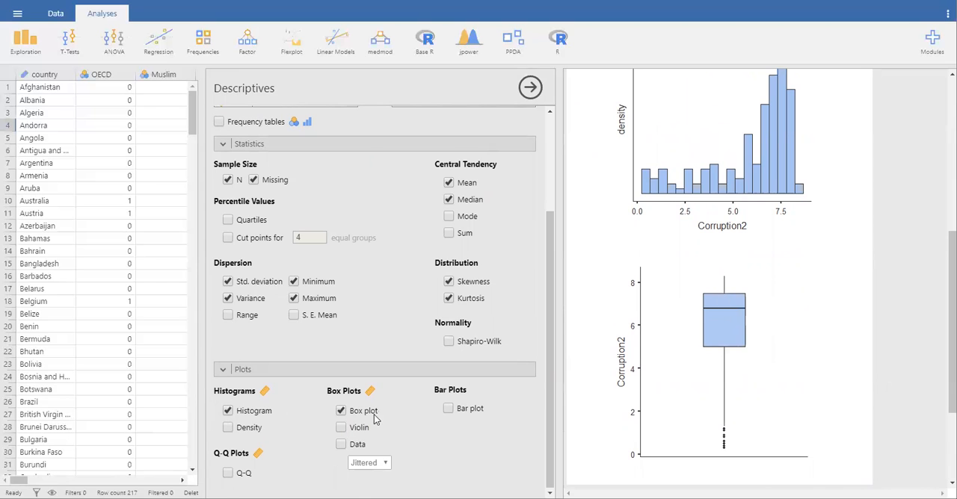
pyautogui.click(342, 411)
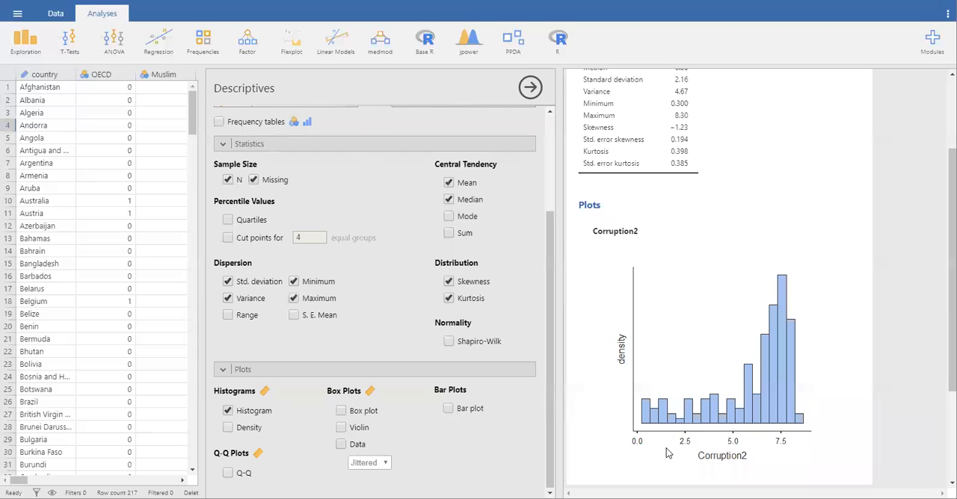
# Step: Review the Corruption2 statistics table and histogram, and hide the Descriptives options
pyautogui.scroll(3, 717, 335)
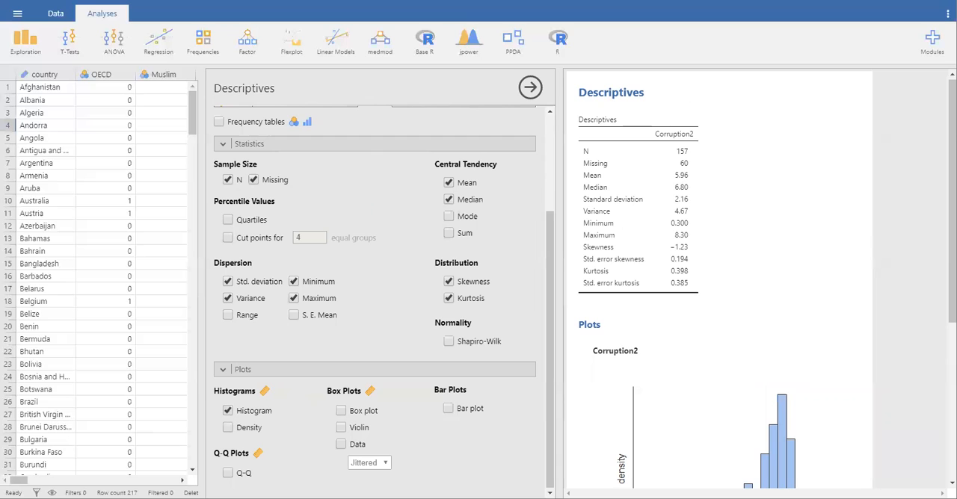
pyautogui.scroll(-5, 612, 266)
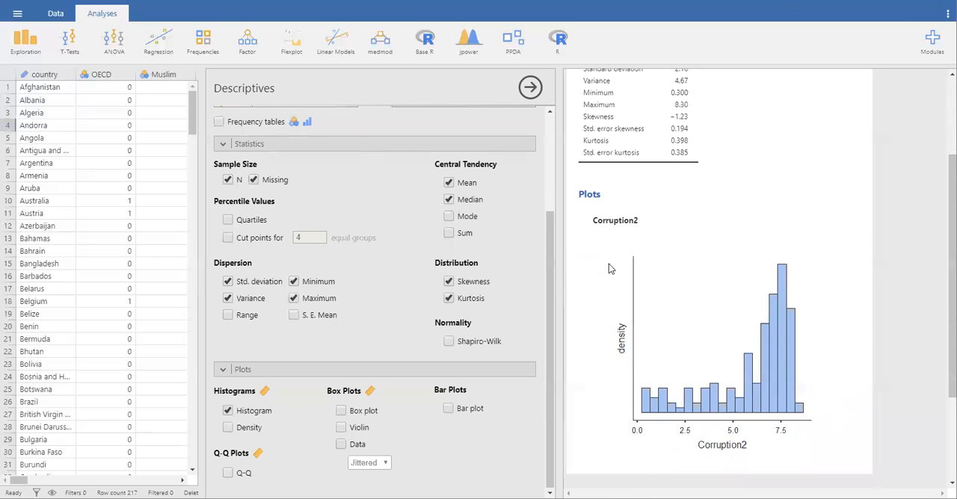
pyautogui.click(529, 89)
pyautogui.scroll(-3, 735, 284)
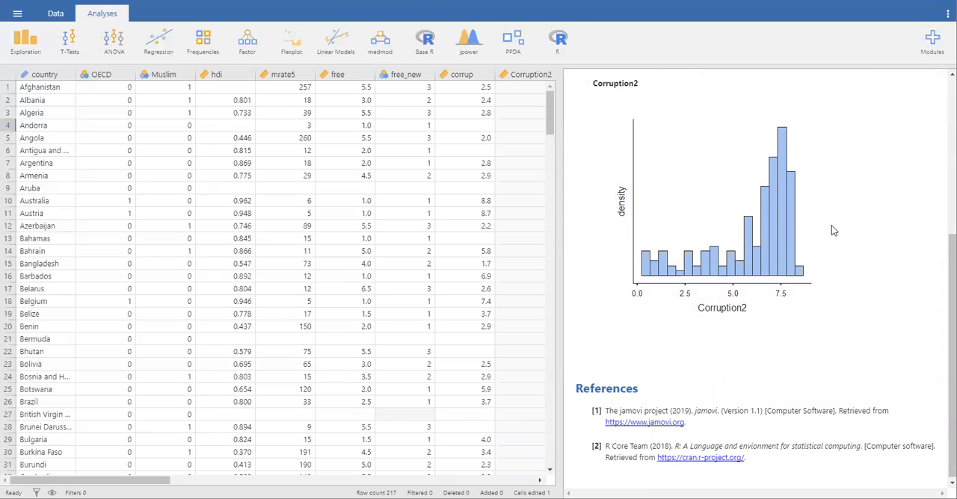
# Step: Start a second Descriptives analysis with Corrup_categ as the variable
pyautogui.click(37, 41)
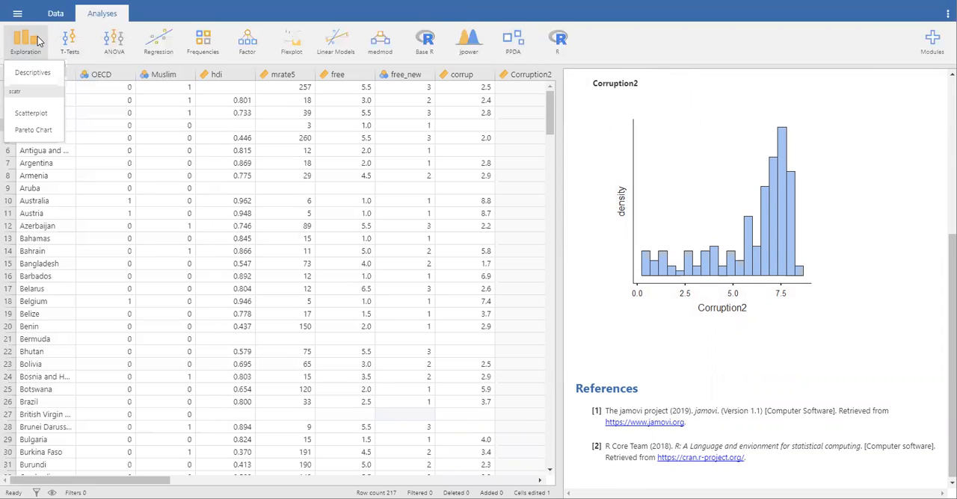
pyautogui.click(32, 73)
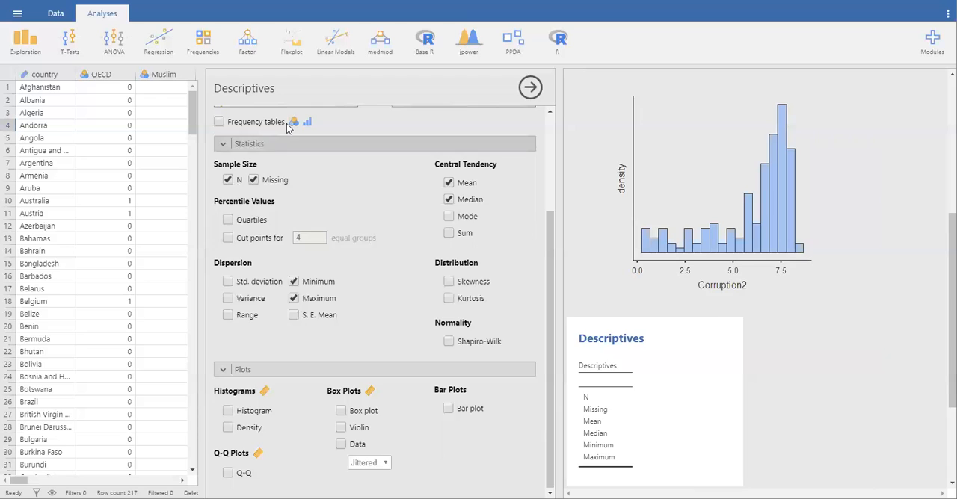
pyautogui.scroll(3, 326, 163)
pyautogui.scroll(-1, 263, 208)
pyautogui.scroll(-8, 262, 209)
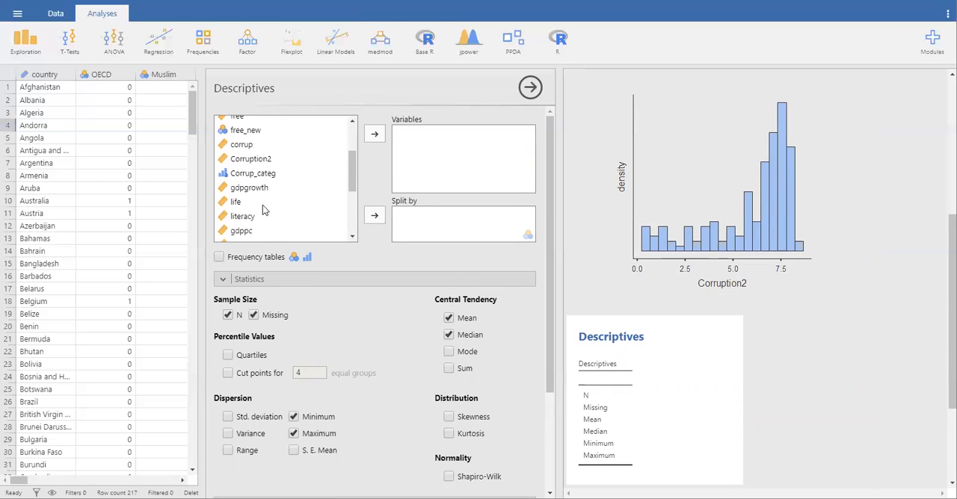
pyautogui.scroll(-1, 262, 210)
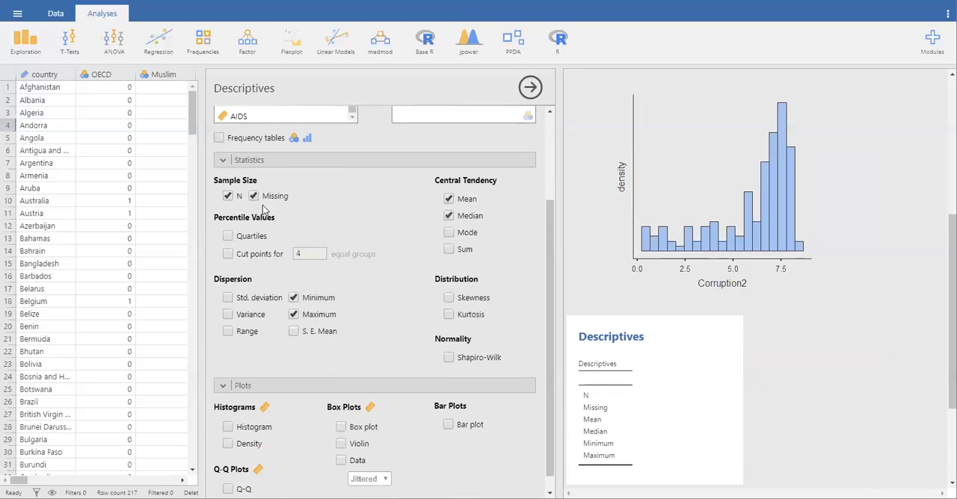
pyautogui.scroll(6, 263, 209)
pyautogui.moveTo(241, 217); pyautogui.dragTo(421, 171)
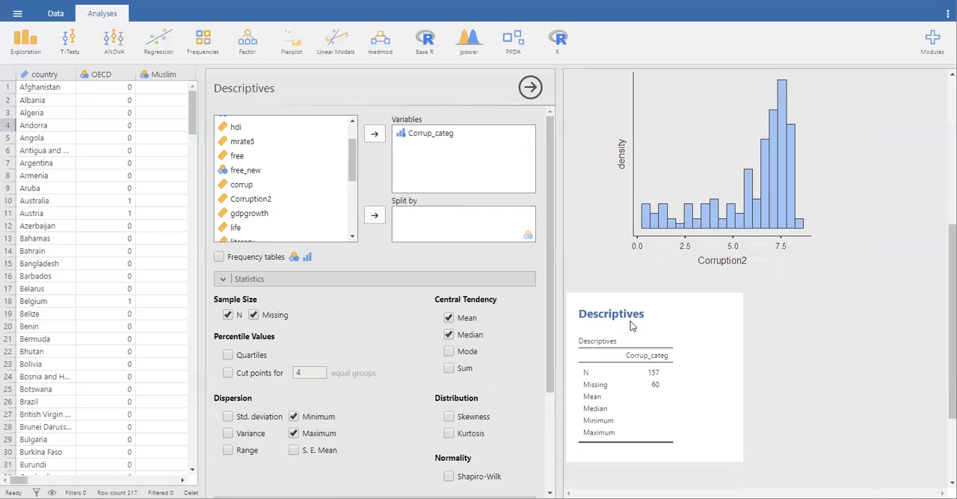
# Step: Enable Sum and turn off Median and Mean in the Corrup_categ descriptives
pyautogui.click(448, 366)
pyautogui.click(449, 335)
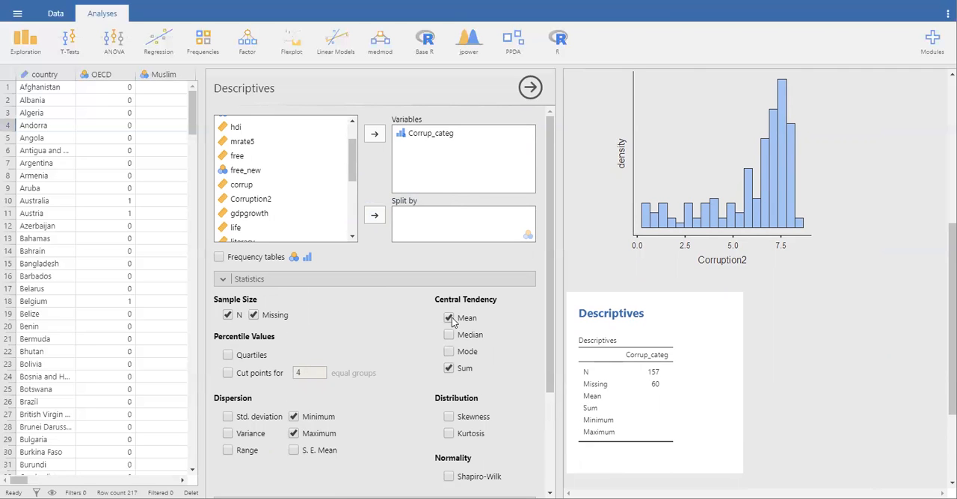
pyautogui.click(449, 318)
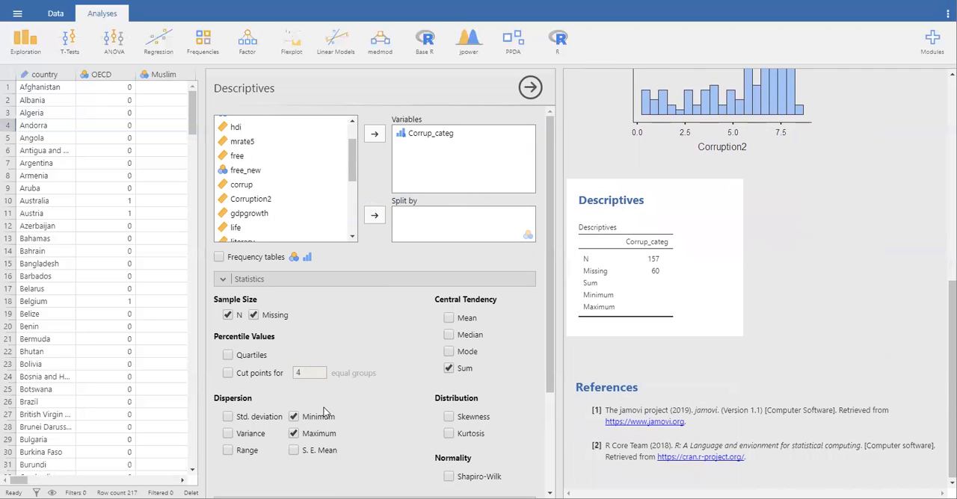
# Step: Add a bar plot and a frequency table for Corrup_categ, and hide the Descriptives options
pyautogui.scroll(-3, 376, 430)
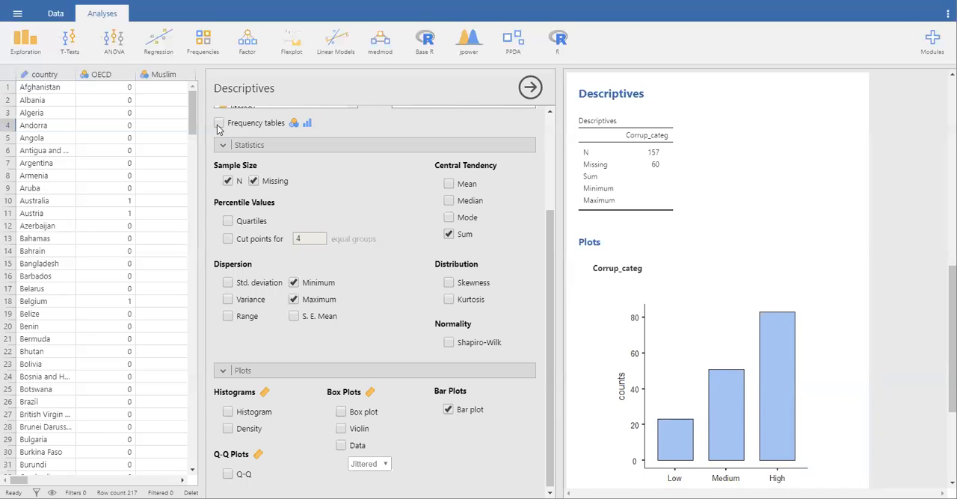
pyautogui.scroll(3, 337, 165)
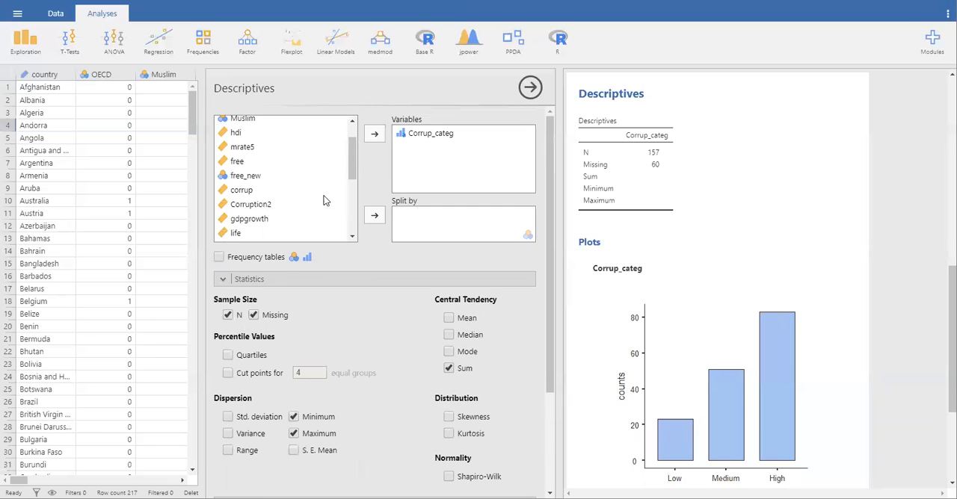
pyautogui.click(218, 257)
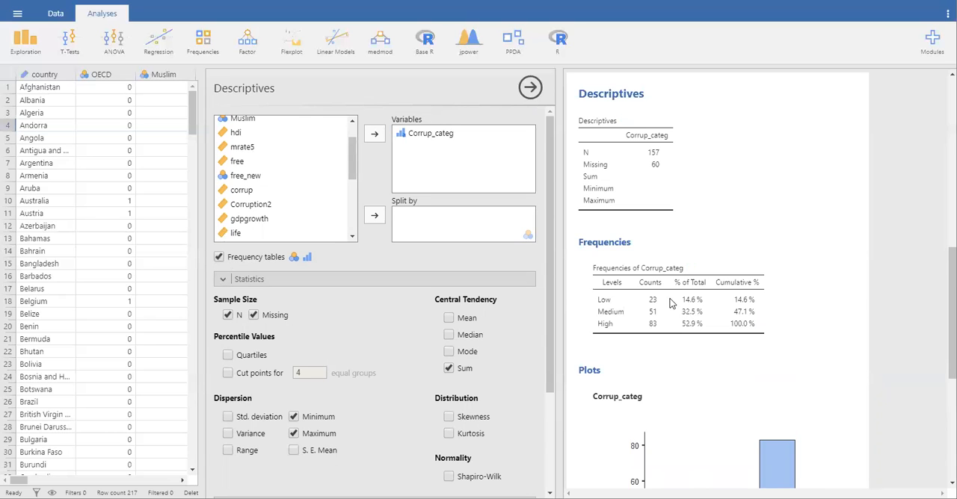
pyautogui.scroll(-3, 766, 347)
pyautogui.scroll(2, 766, 348)
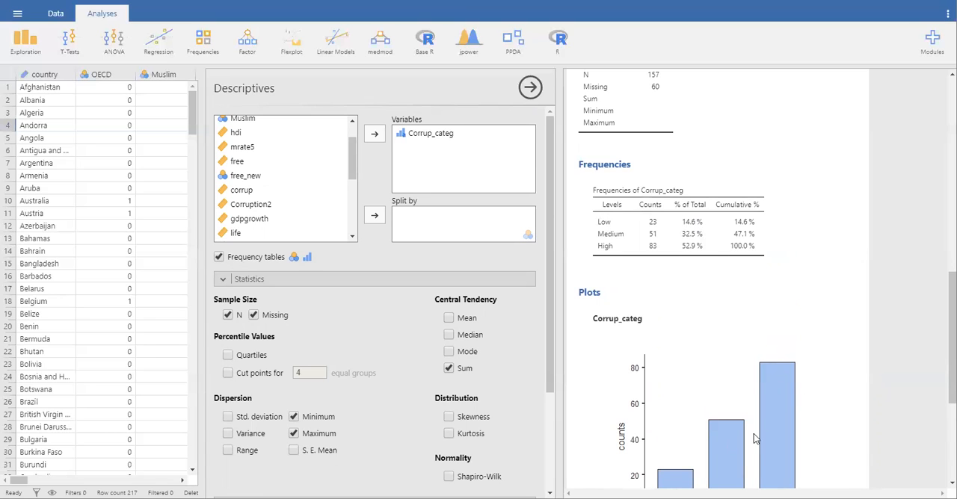
pyautogui.click(529, 89)
pyautogui.scroll(-3, 793, 300)
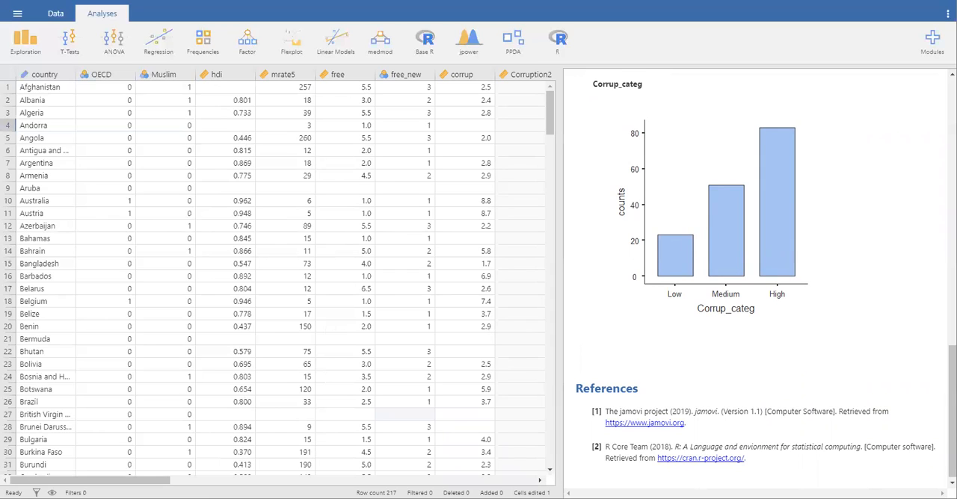
# Step: Start a One Sample T-Test with Corruption2 as the dependent variable
pyautogui.click(67, 42)
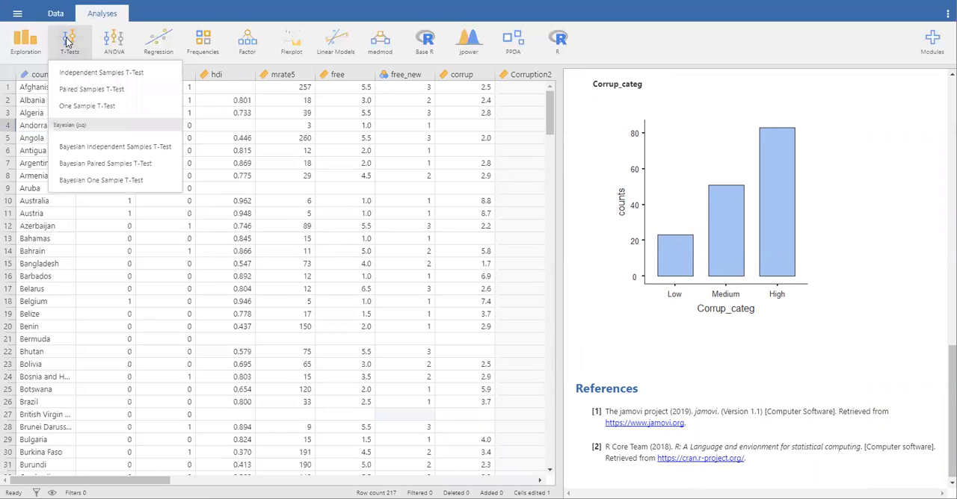
pyautogui.click(120, 107)
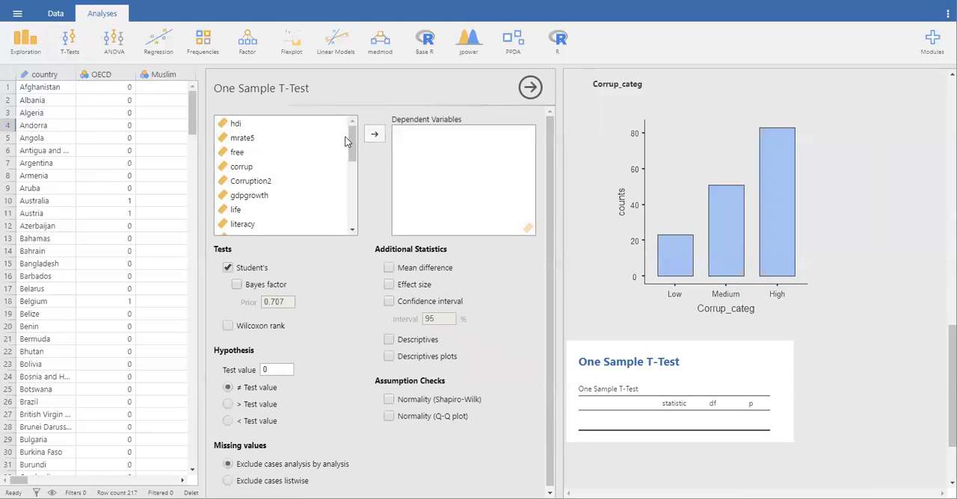
pyautogui.click(251, 185)
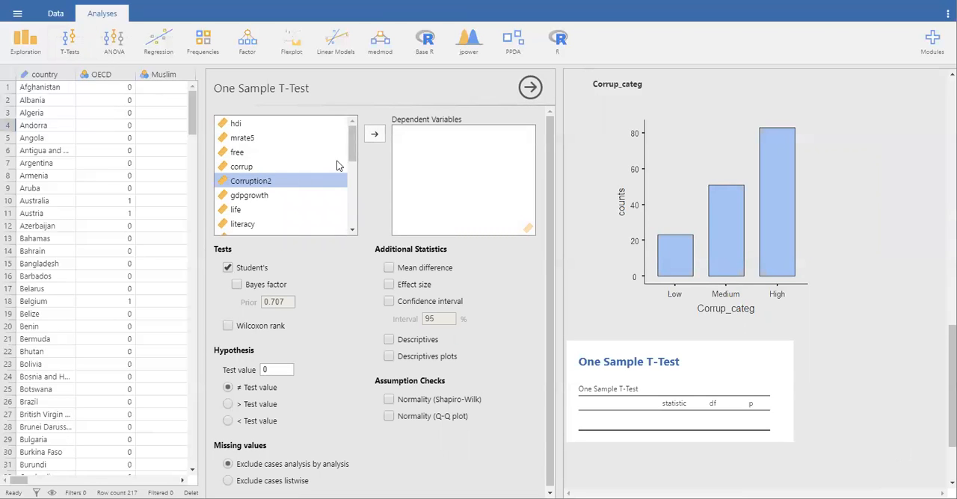
pyautogui.click(380, 136)
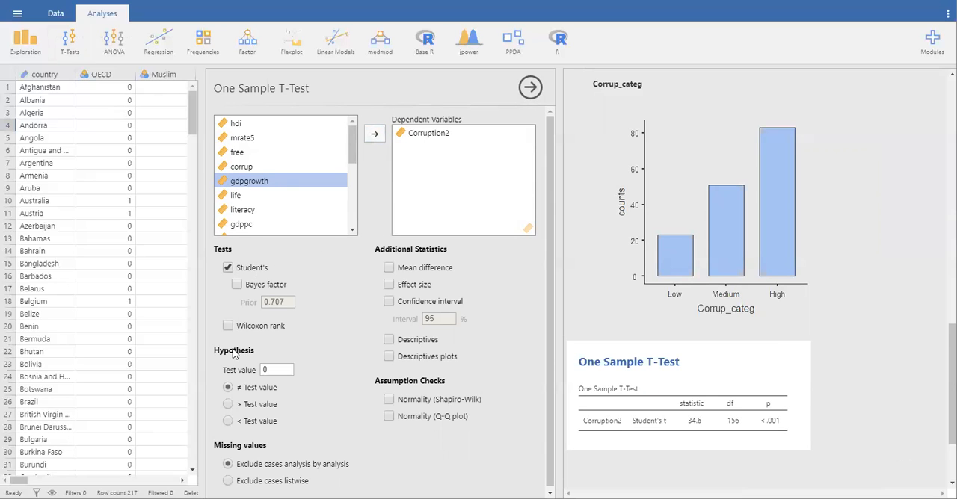
# Step: Set the test value to 5 and add mean difference, effect size, confidence interval and descriptives to the Corruption2 t-test
pyautogui.click(285, 369)
pyautogui.click(388, 269)
pyautogui.click(389, 285)
pyautogui.click(388, 301)
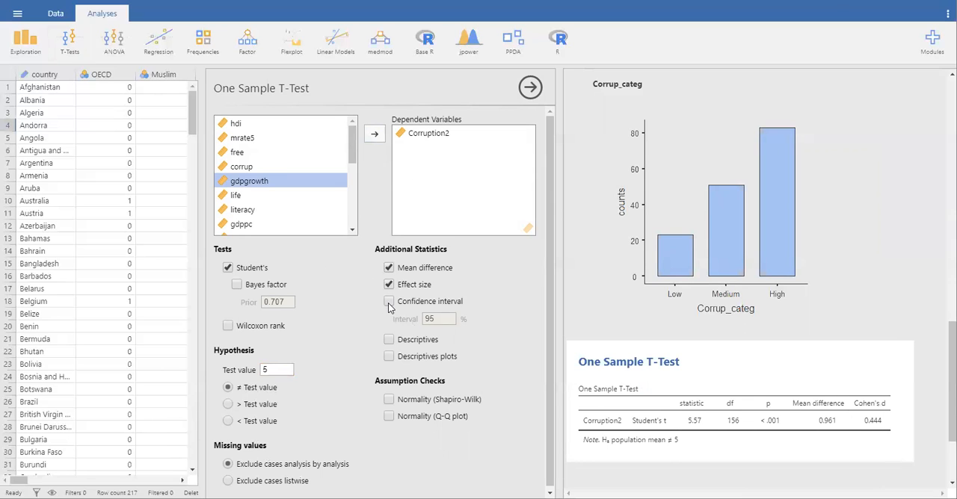
pyautogui.click(389, 340)
# Step: Try a descriptives plot in the Corruption2 t-test and remove it again
pyautogui.click(388, 358)
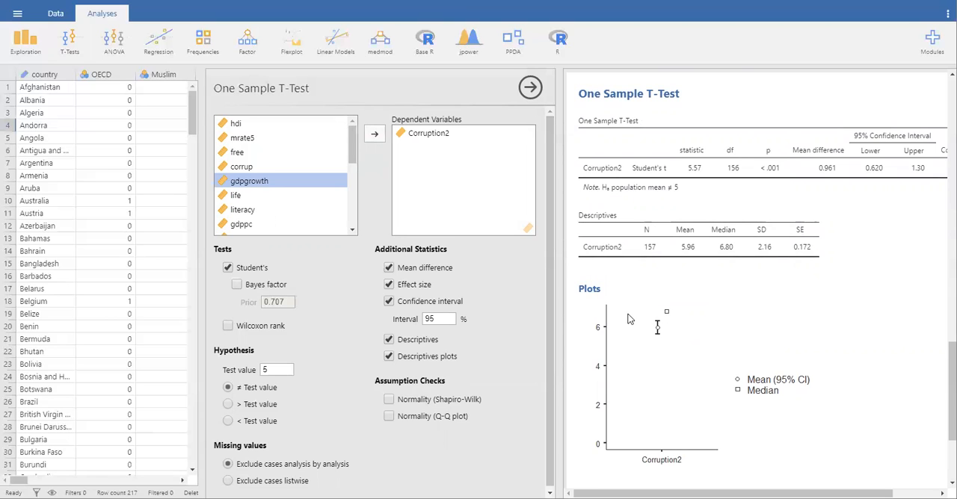
pyautogui.scroll(2, 630, 320)
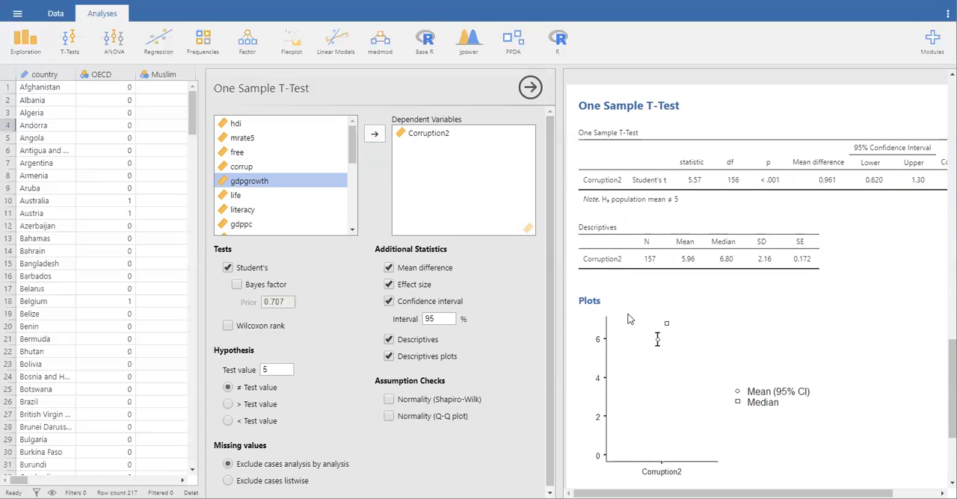
pyautogui.click(389, 356)
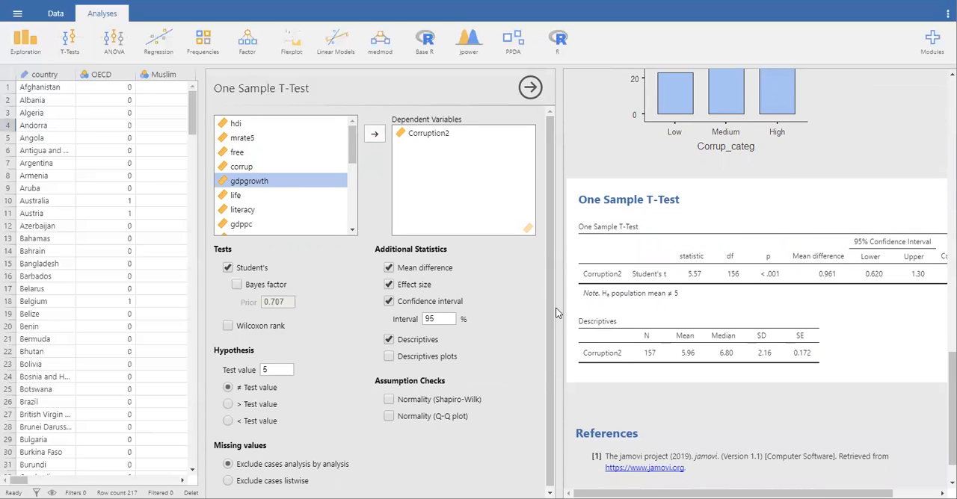
# Step: Widen the results area to fit the whole t-test table and hide the One Sample T-Test options
pyautogui.moveTo(558, 314); pyautogui.dragTo(454, 318)
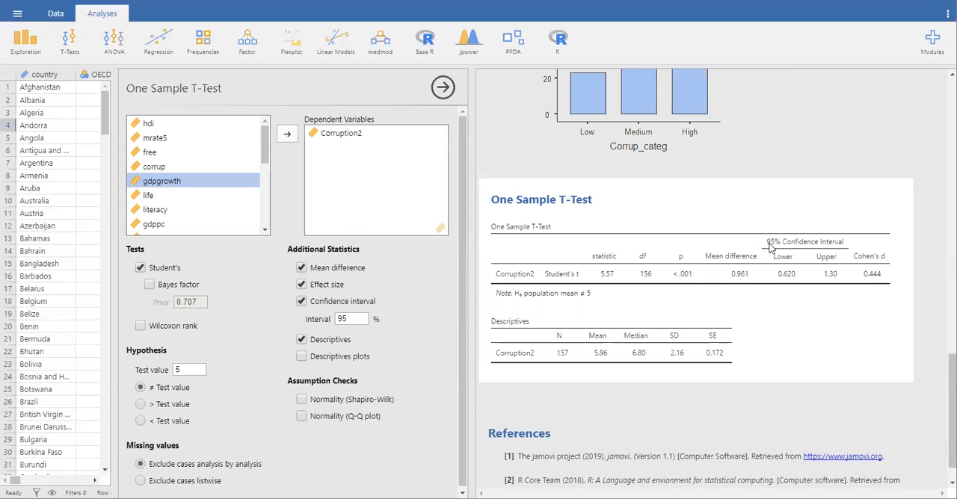
pyautogui.click(442, 88)
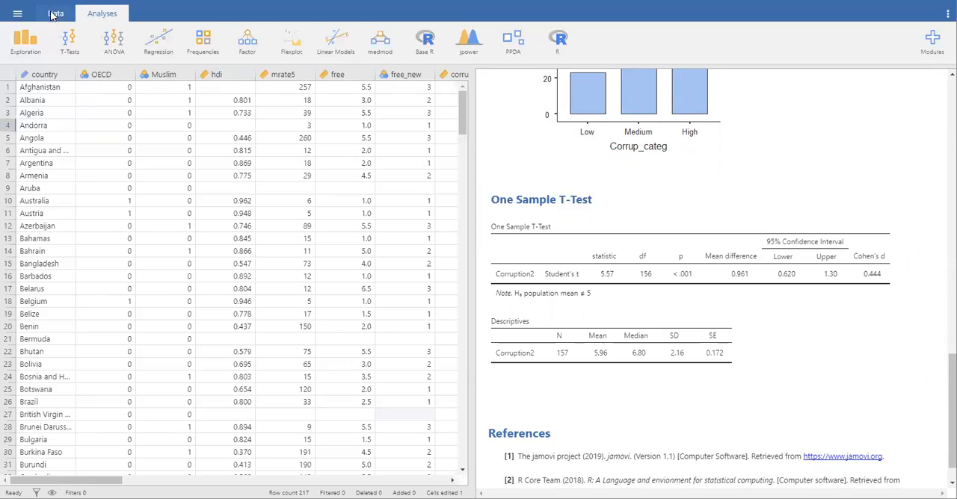
# Step: Start a new Descriptives analysis with gdppc as the variable, split by Corrup_categ
pyautogui.click(24, 41)
pyautogui.click(32, 72)
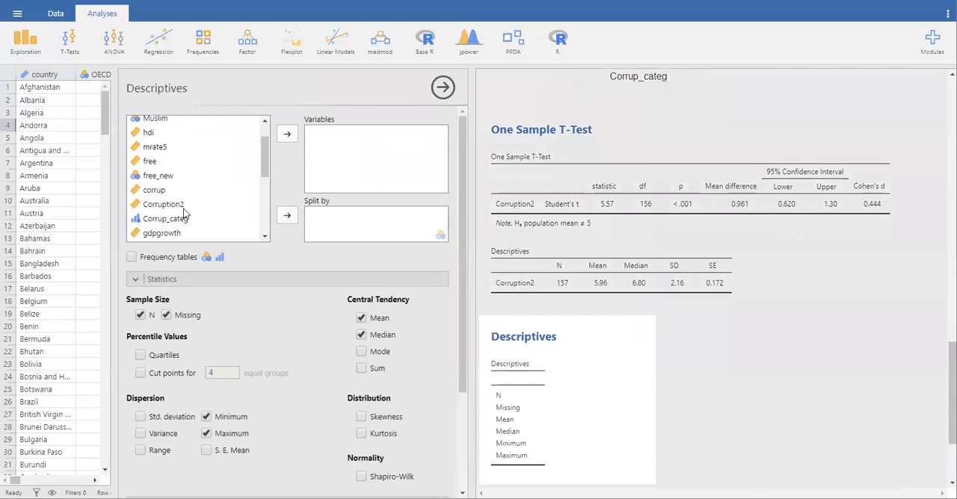
pyautogui.click(180, 219)
pyautogui.moveTo(183, 221); pyautogui.dragTo(355, 225)
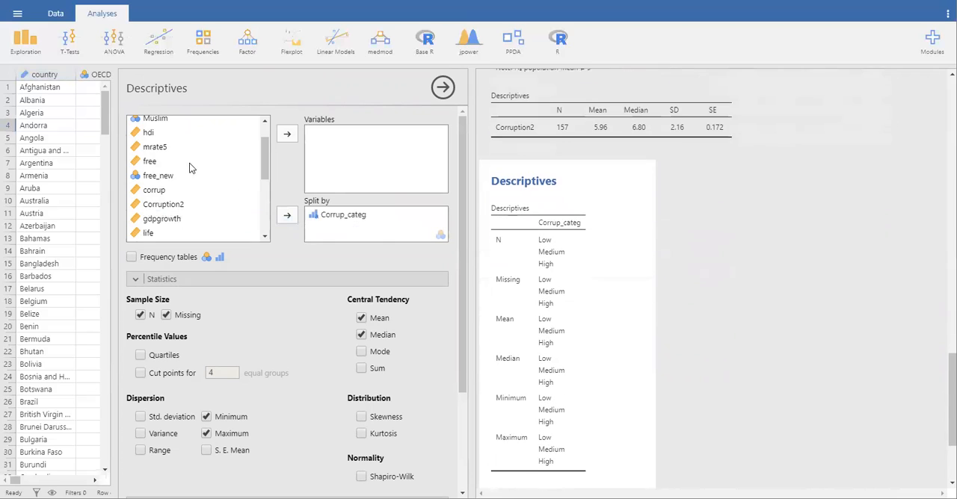
pyautogui.scroll(1, 189, 163)
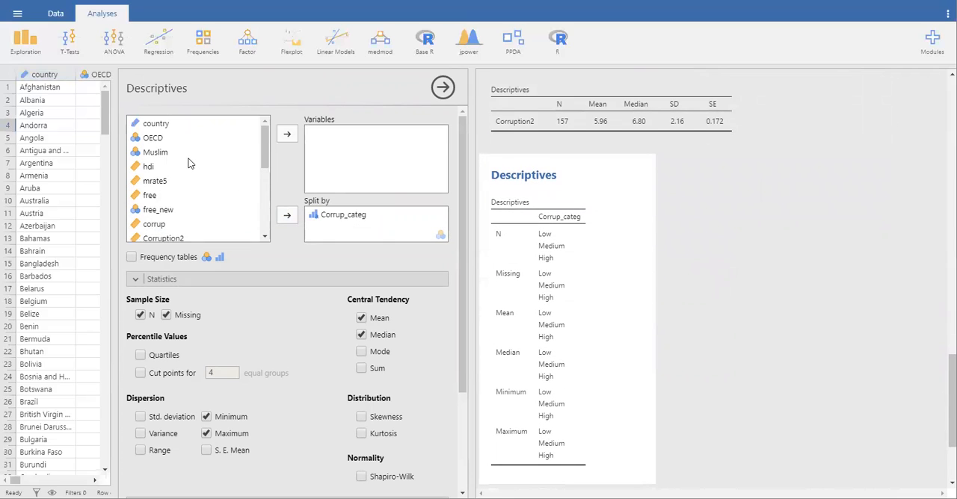
pyautogui.scroll(-3, 178, 217)
pyautogui.click(155, 207)
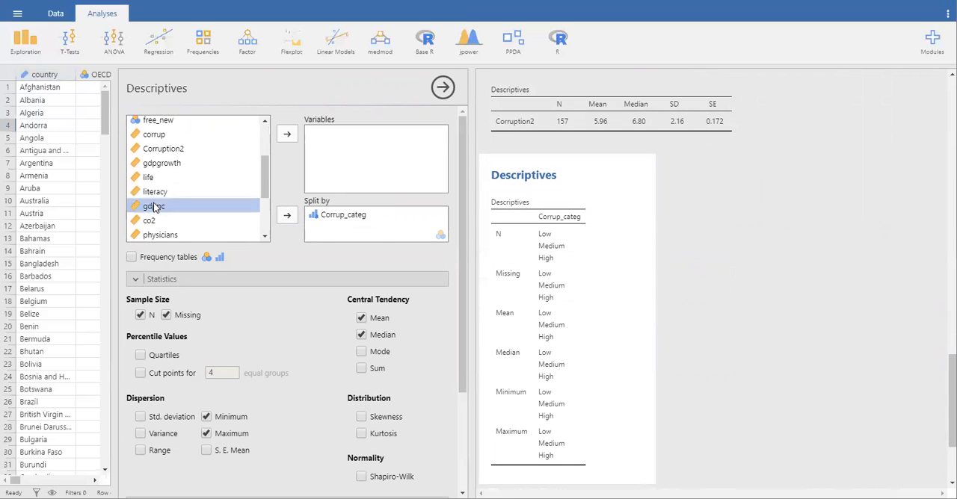
pyautogui.moveTo(154, 207); pyautogui.dragTo(363, 155)
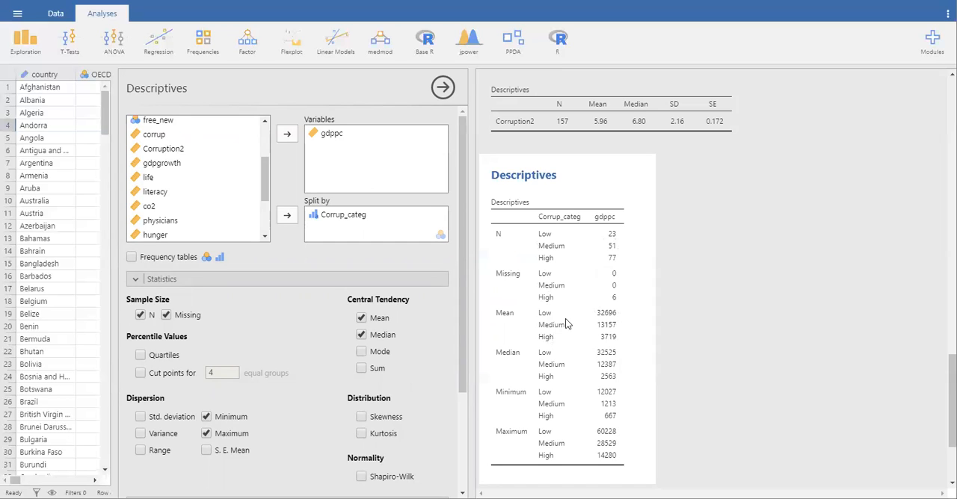
# Step: Add the standard deviation to the gdppc descriptives, and try a histogram before turning it off again
pyautogui.click(139, 417)
pyautogui.scroll(-2, 381, 432)
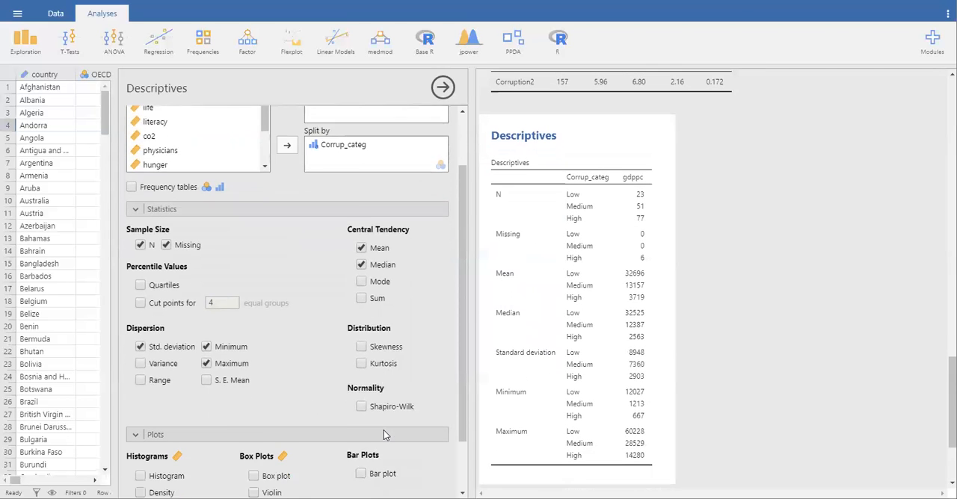
pyautogui.scroll(-2, 383, 432)
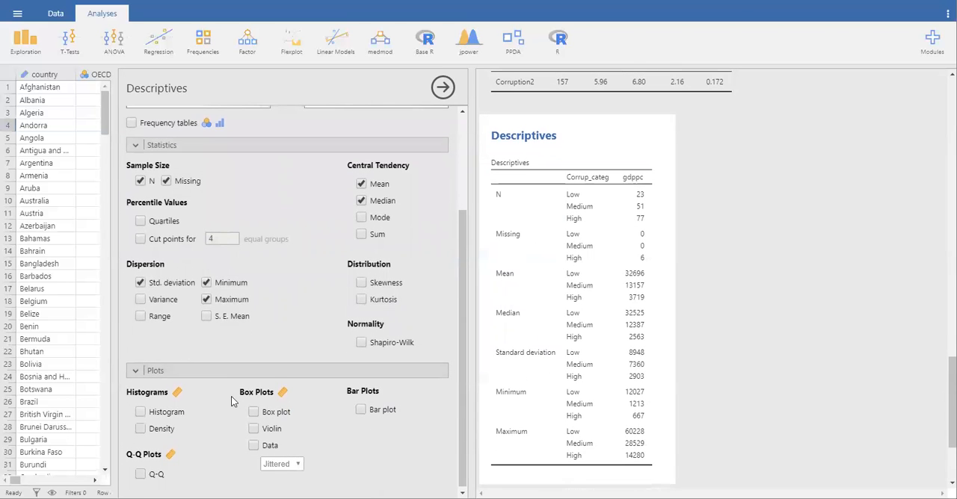
pyautogui.click(140, 412)
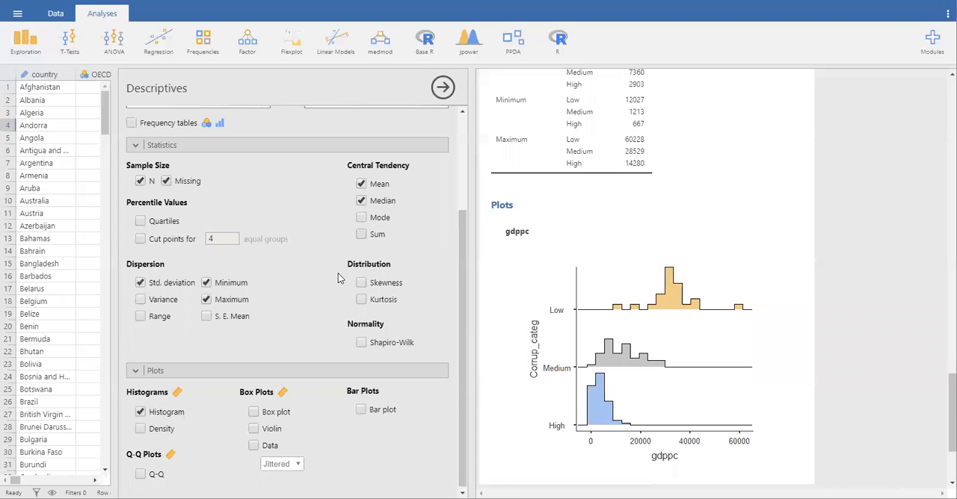
pyautogui.click(143, 414)
# Step: Add a box plot and a bar plot of gdppc by Corrup_categ and review both in the results
pyautogui.click(254, 412)
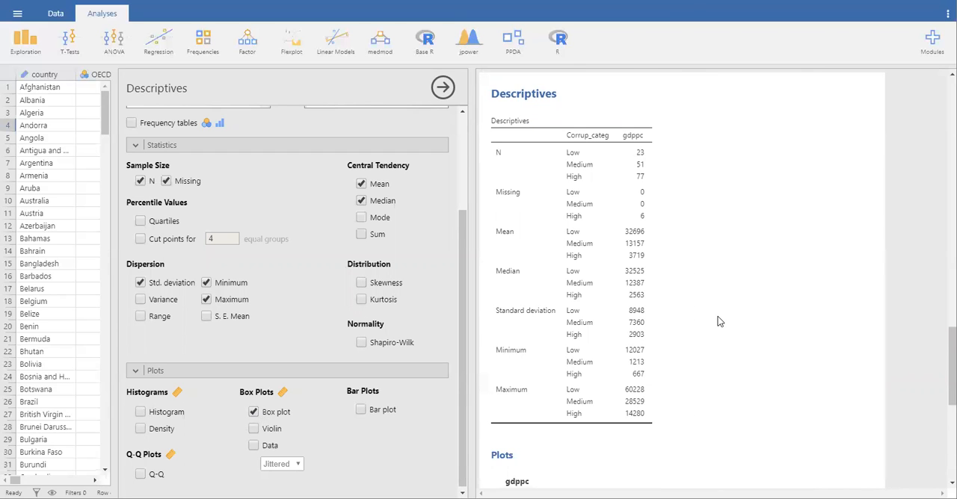
pyautogui.scroll(-5, 611, 342)
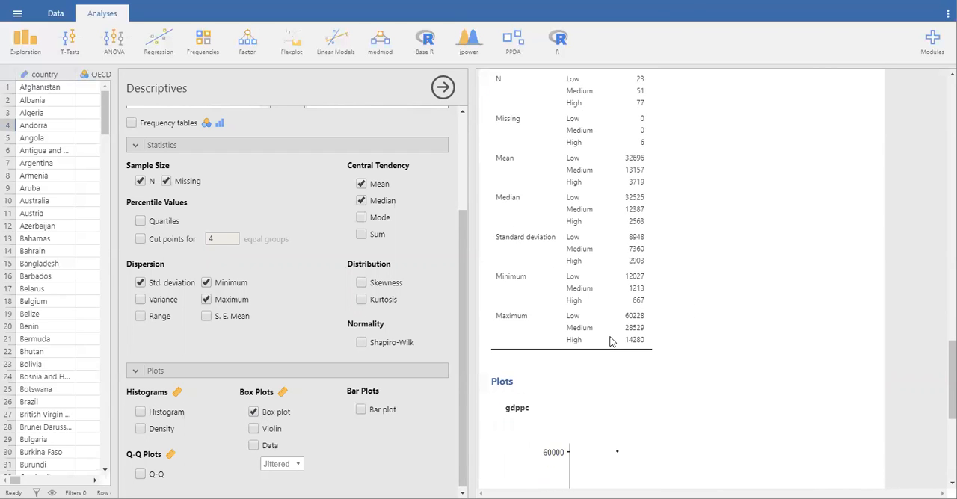
pyautogui.scroll(2, 609, 342)
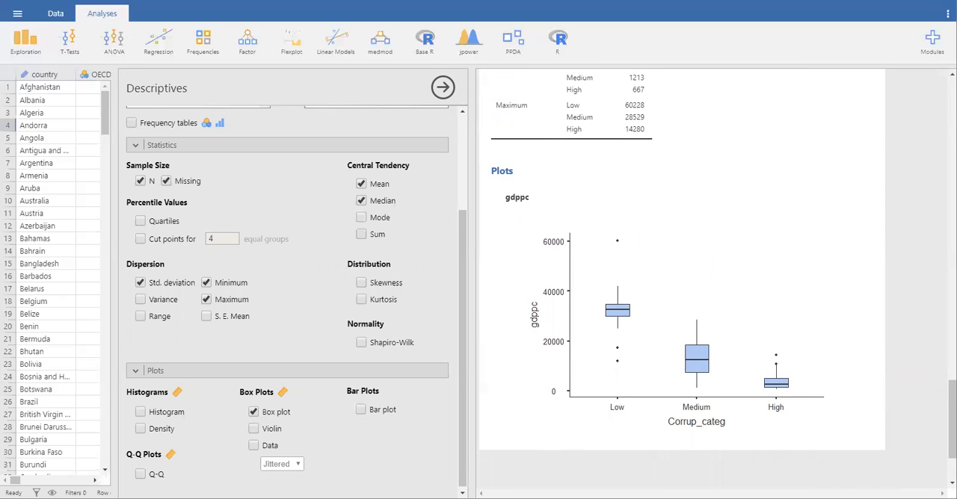
pyautogui.click(360, 411)
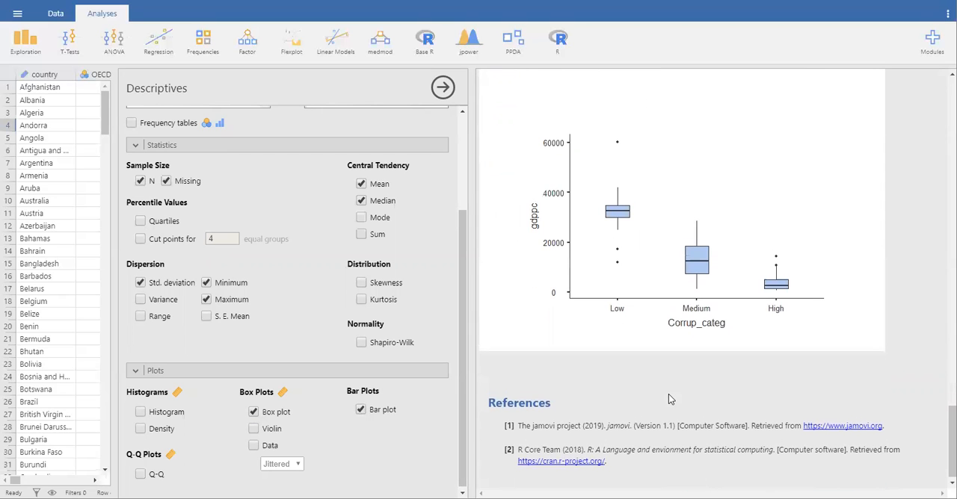
pyautogui.scroll(5, 669, 395)
pyautogui.scroll(2, 595, 189)
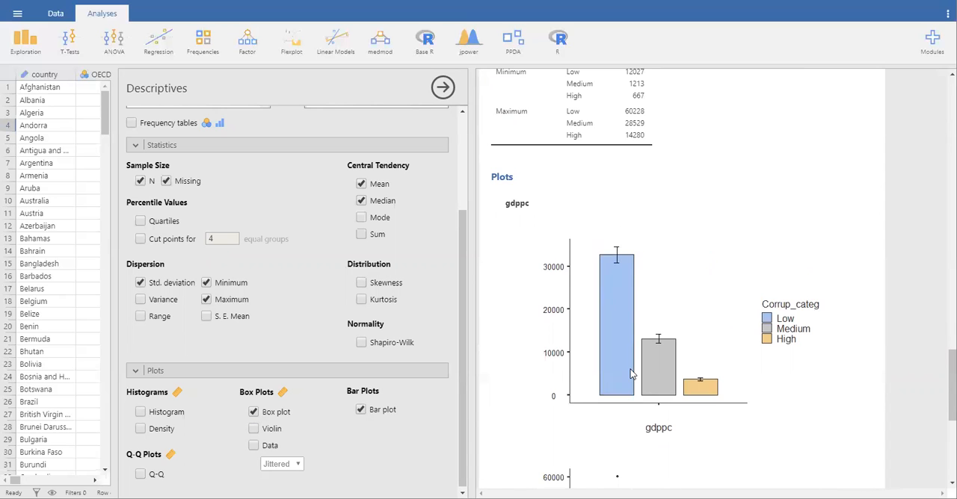
pyautogui.scroll(-1, 628, 366)
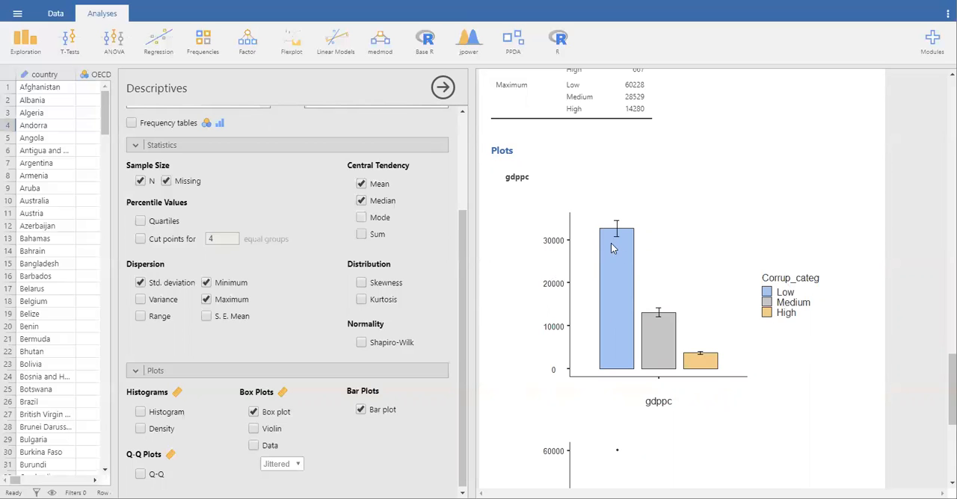
# Step: Return to the data sheet, try adding a row filter and delete the empty filter
pyautogui.click(51, 15)
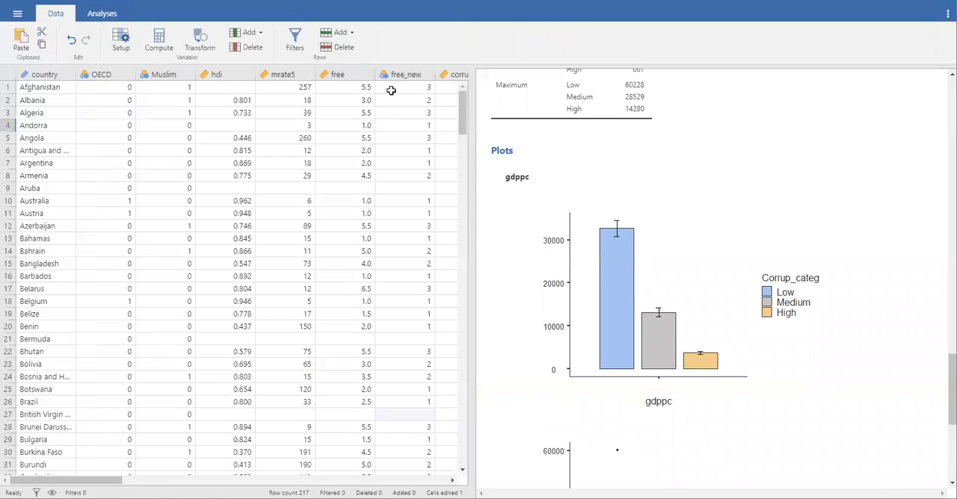
pyautogui.hscroll(2, 390, 86)
pyautogui.hscroll(4, 390, 90)
pyautogui.click(280, 74)
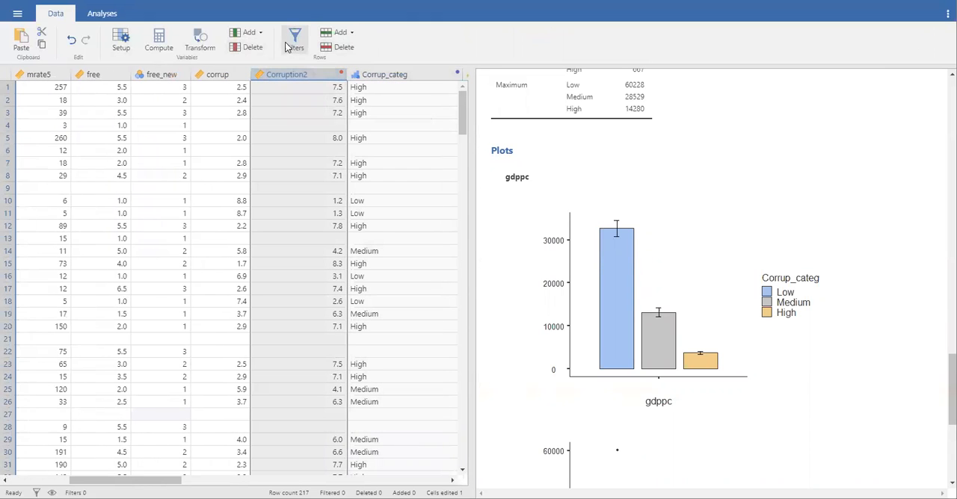
pyautogui.click(294, 41)
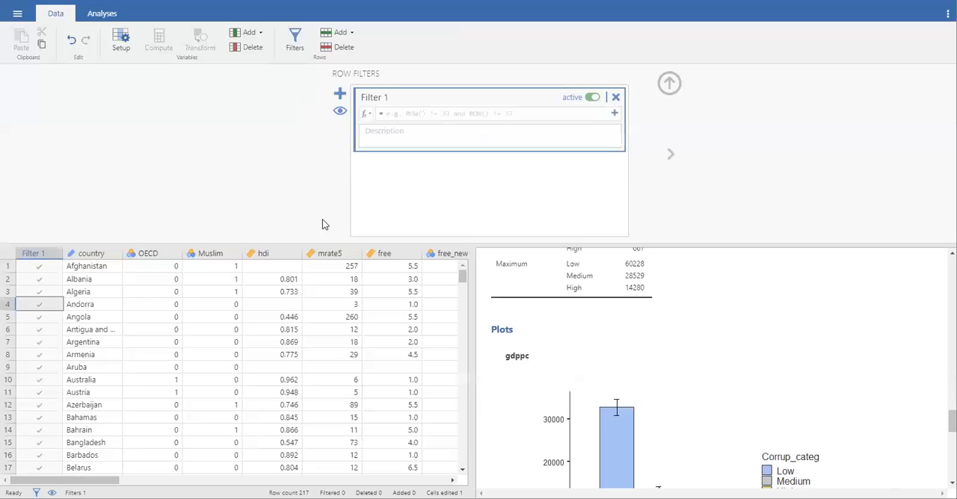
pyautogui.click(615, 97)
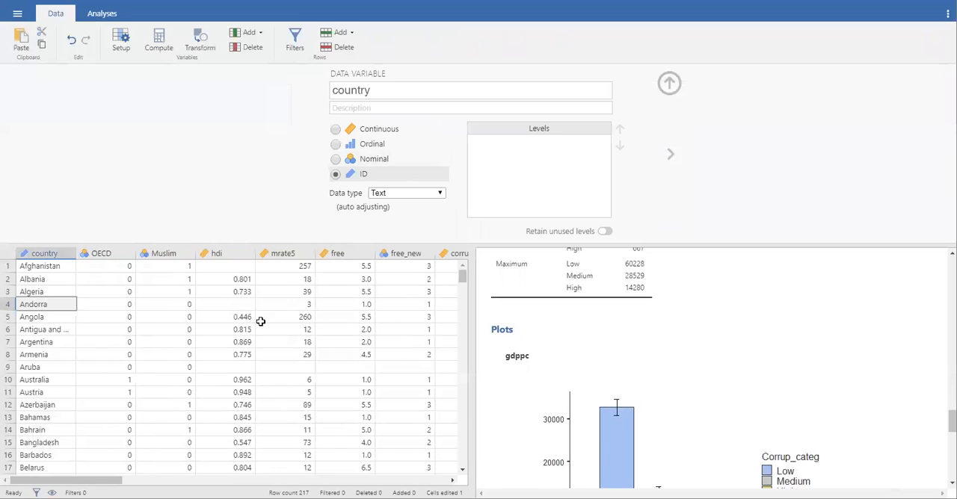
# Step: Create a new transformed variable with Corrup_categ as its source
pyautogui.hscroll(8, 317, 271)
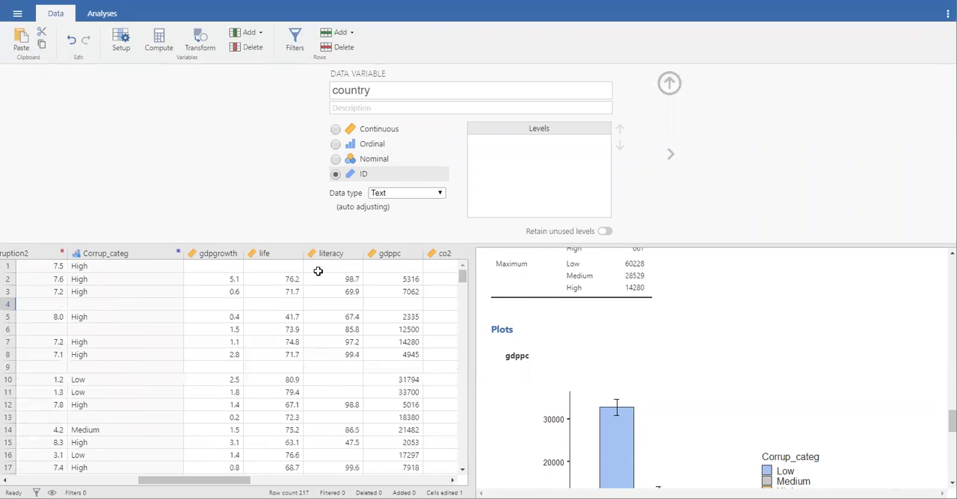
pyautogui.hscroll(2, 318, 271)
pyautogui.hscroll(-3, 318, 271)
pyautogui.click(177, 253)
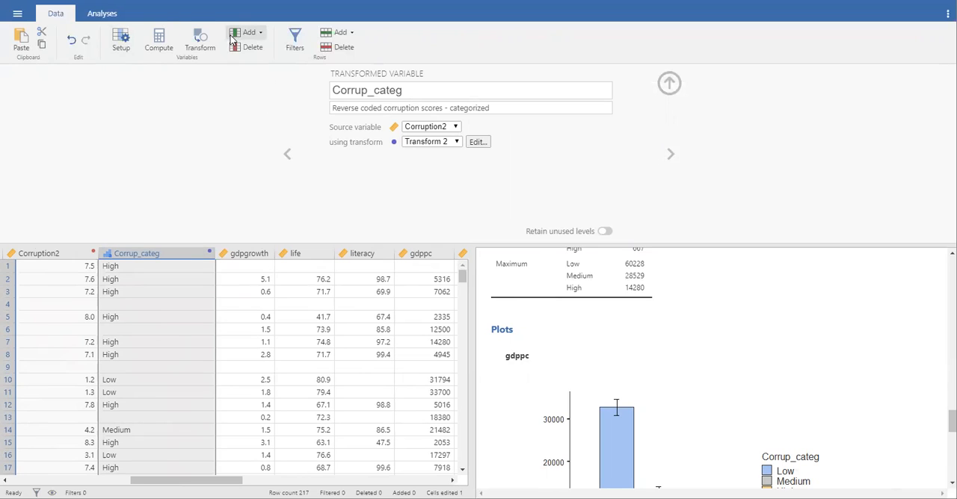
pyautogui.click(201, 40)
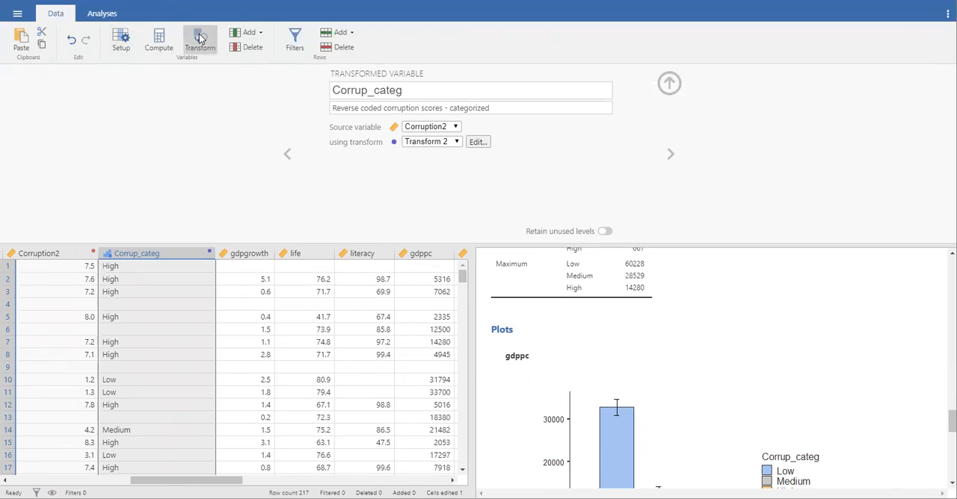
# Step: Name the new transformed variable Corrup_categ_high_vs_low
pyautogui.click(443, 86)
pyautogui.moveTo(443, 85); pyautogui.dragTo(341, 83)
pyautogui.write('Corru')
pyautogui.write('p_')
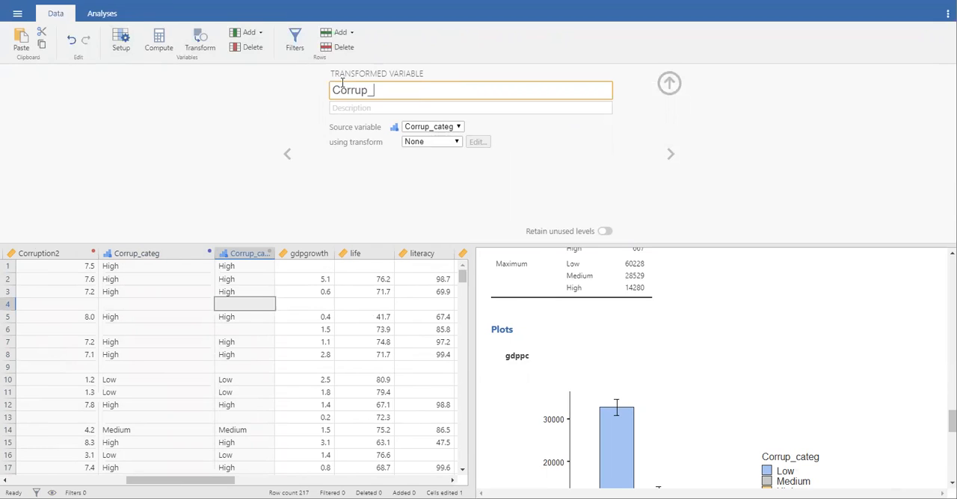
pyautogui.write('categ_high_vs_low')
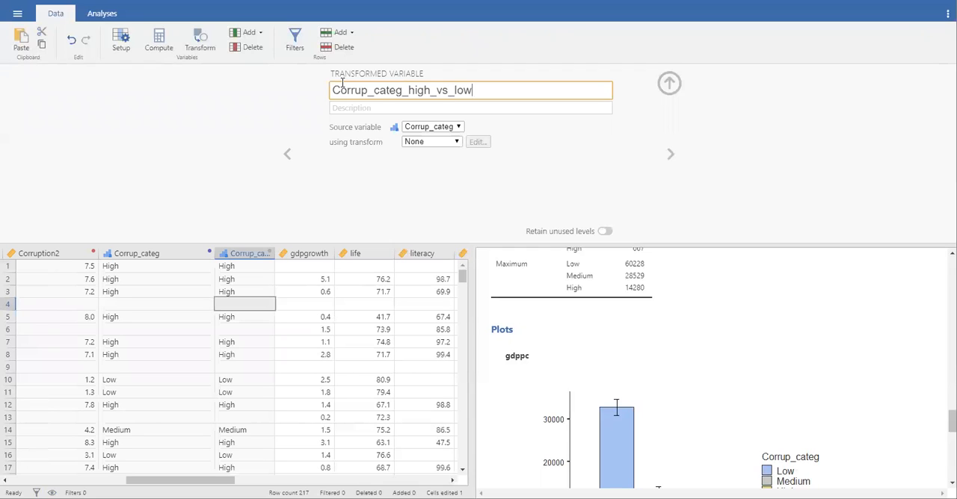
# Step: Enter "high versus low corruption categ" as the description of the transformed variable
pyautogui.click(402, 107)
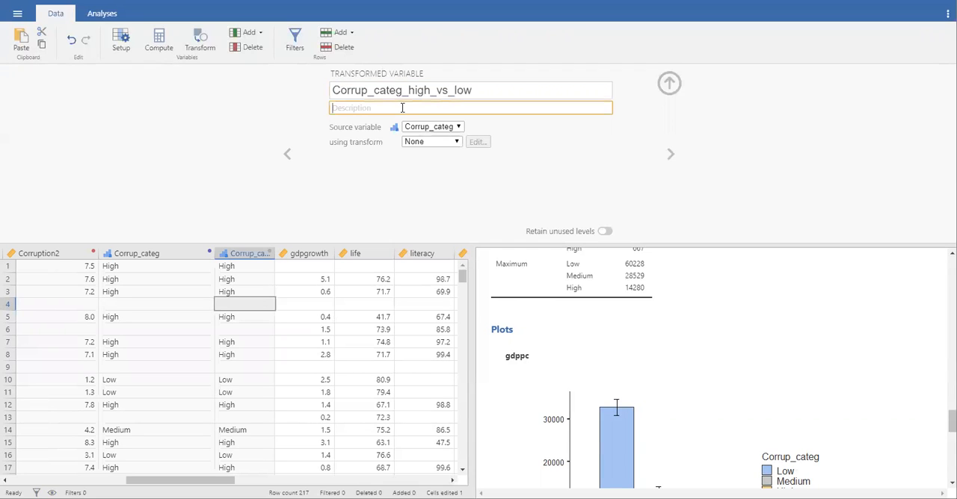
pyautogui.write('high versus low corruption categ')
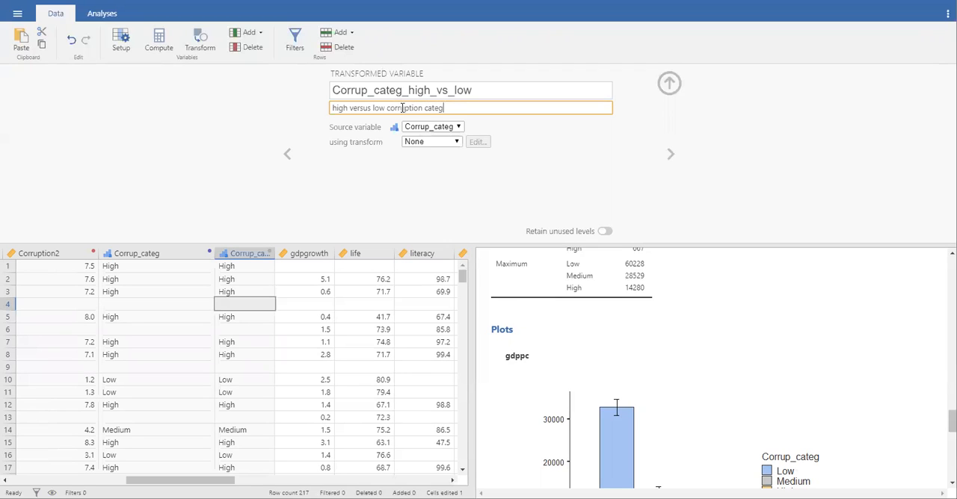
# Step: Create a new transform that uses $source if $source != 'Medium', leaving the else value empty
pyautogui.click(444, 142)
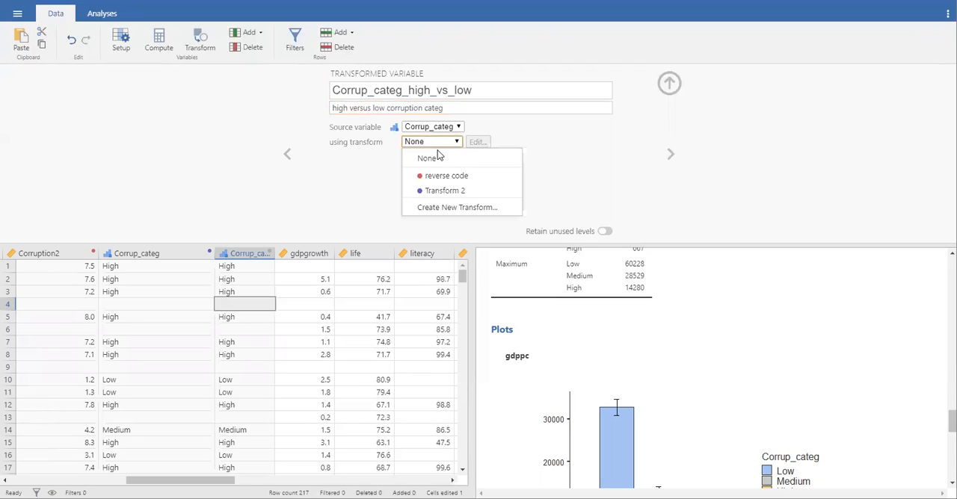
pyautogui.click(429, 208)
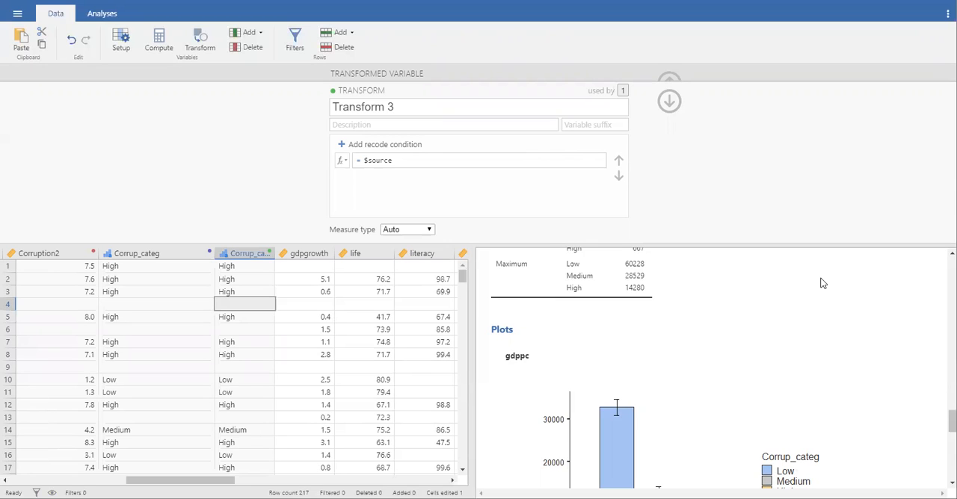
pyautogui.click(385, 162)
pyautogui.click(344, 145)
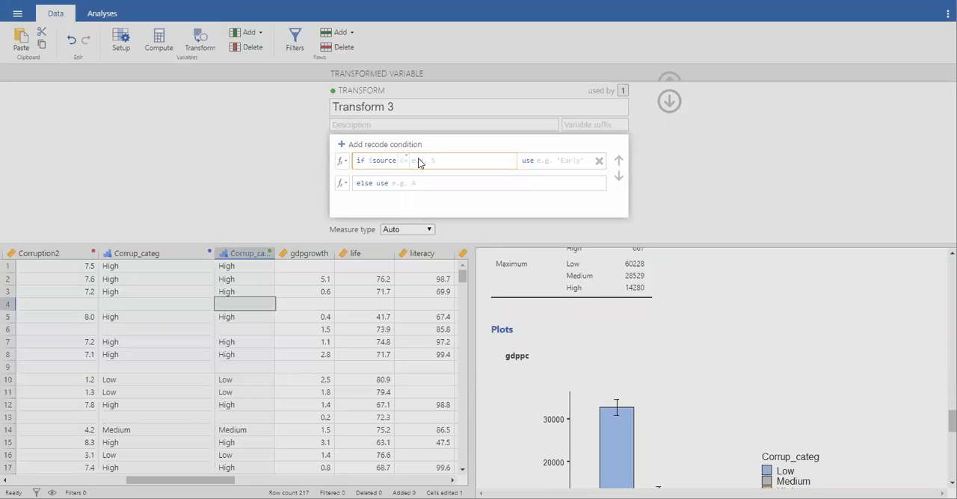
pyautogui.write("!= 'Medium")
pyautogui.click(563, 160)
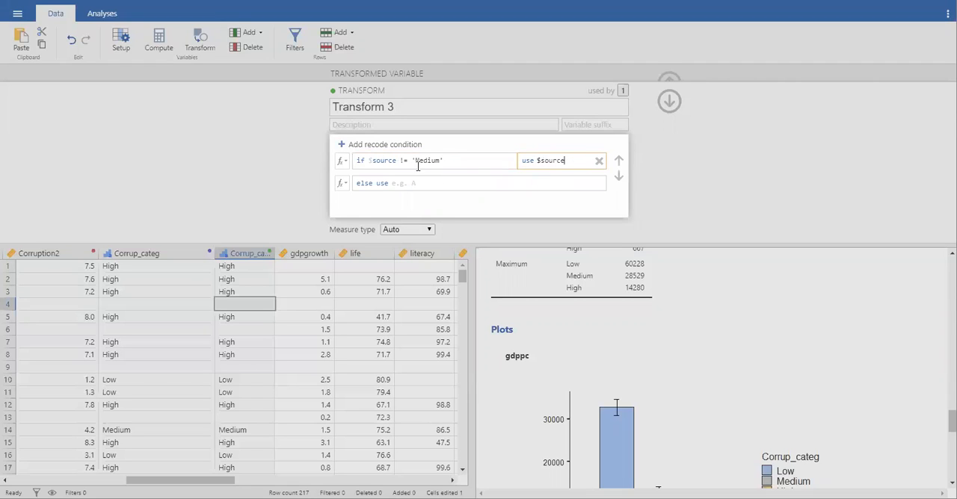
pyautogui.click(402, 183)
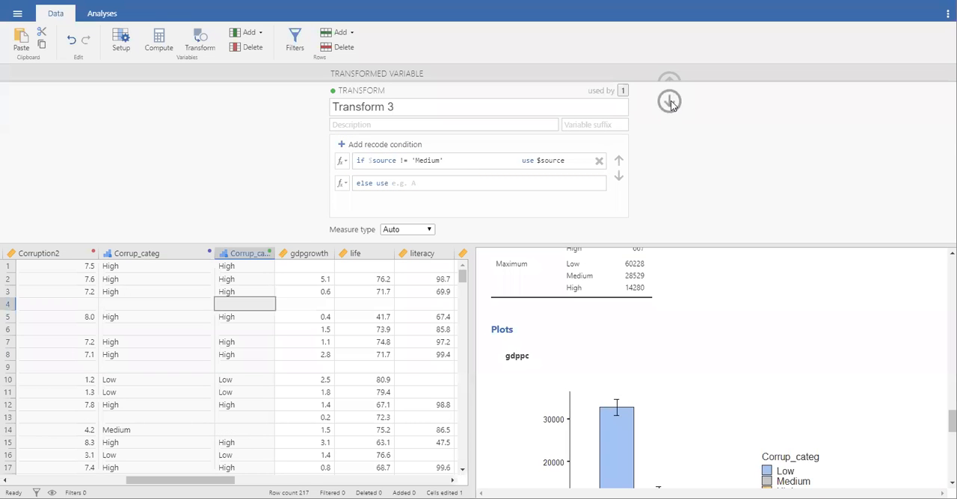
# Step: Close the transform and variable editors and check the recoded cells for the Medium rows
pyautogui.click(669, 101)
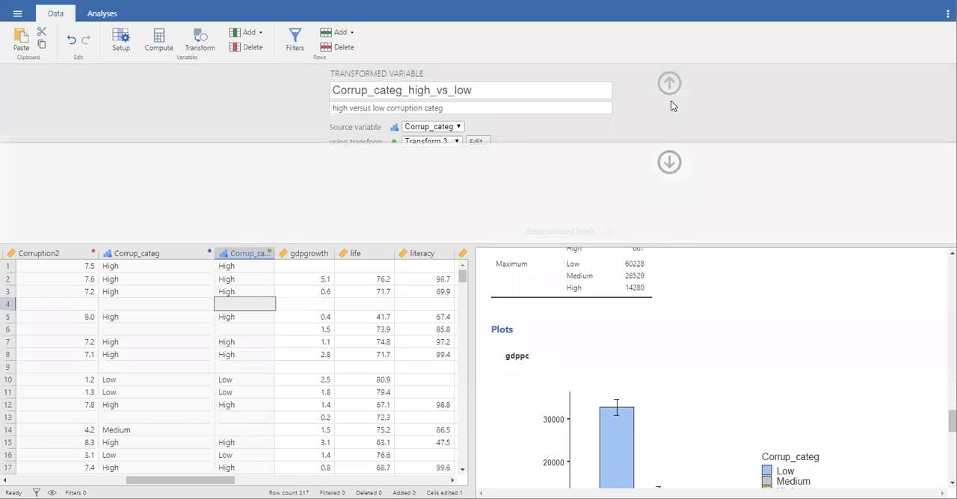
pyautogui.click(669, 84)
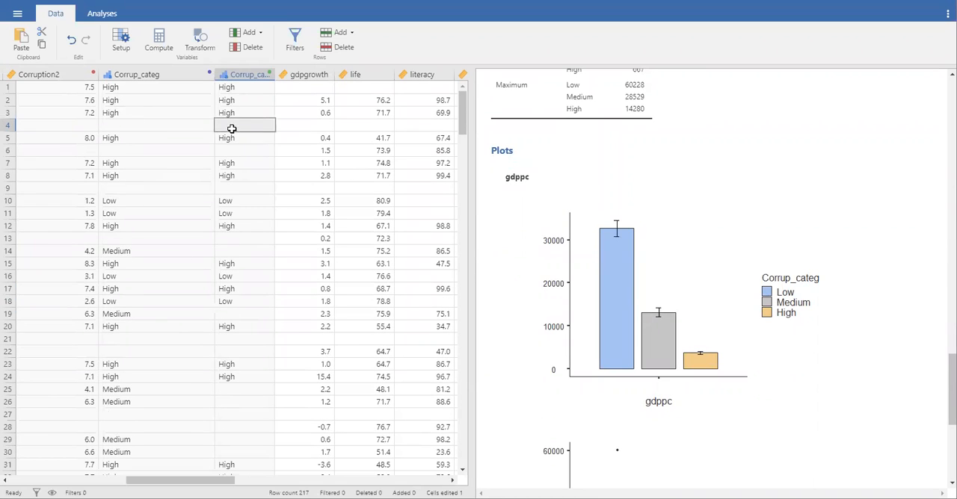
pyautogui.click(234, 251)
pyautogui.click(234, 315)
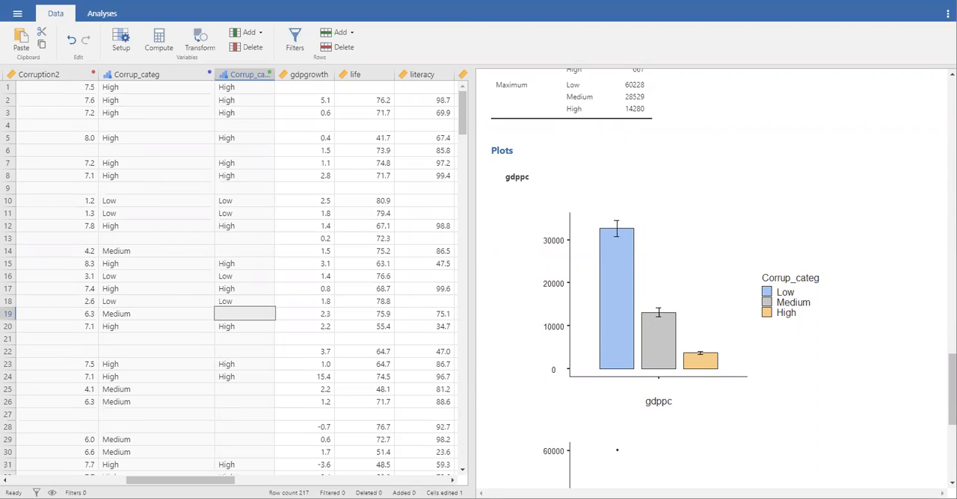
# Step: Set up an Independent Samples T-Test with gdppc as dependent variable and Corrup_categ_high_vs_low as grouping variable
pyautogui.click(95, 13)
pyautogui.click(72, 43)
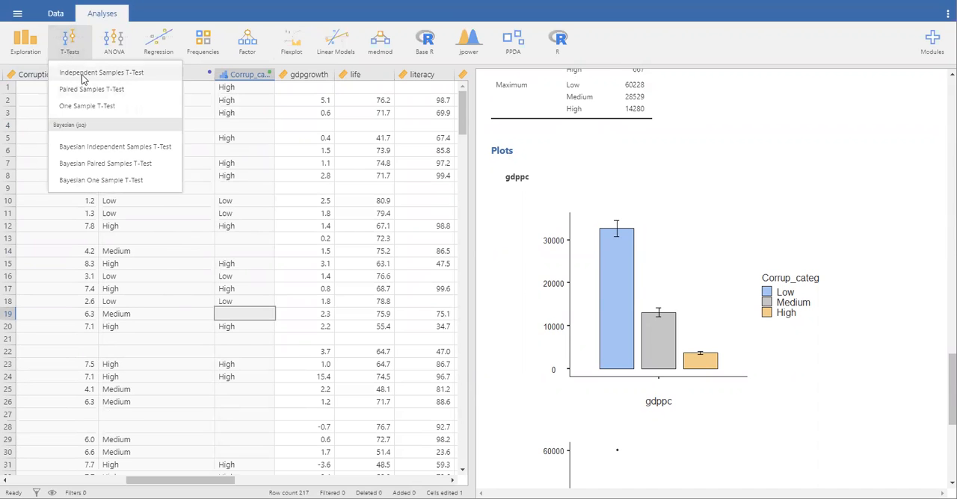
pyautogui.click(82, 74)
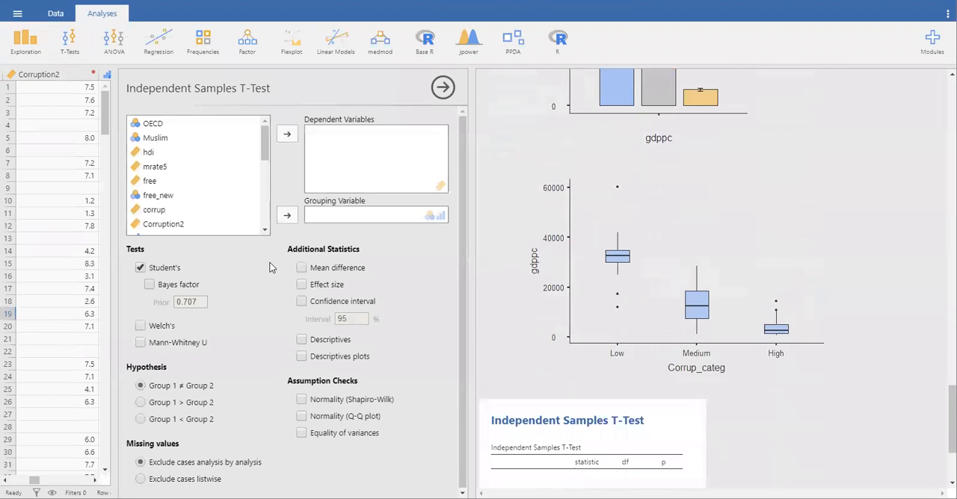
pyautogui.scroll(-1, 173, 175)
pyautogui.scroll(-3, 173, 176)
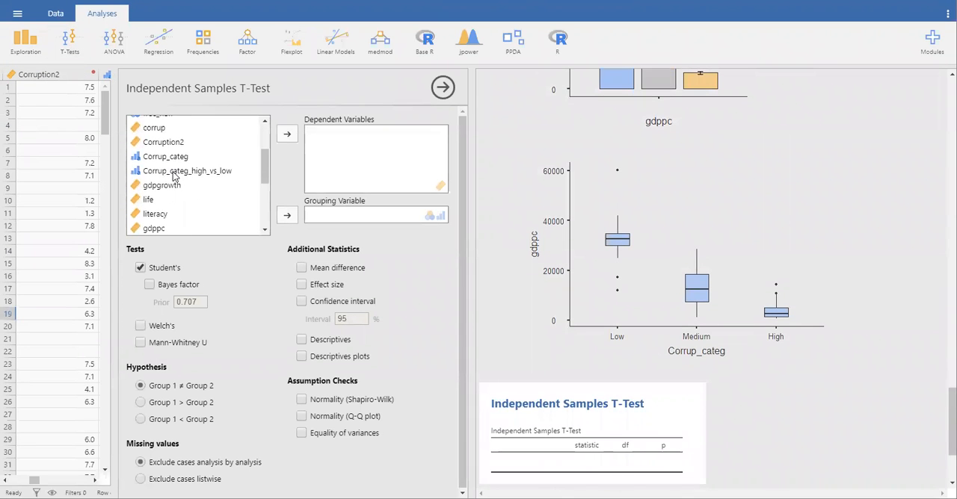
pyautogui.click(159, 228)
pyautogui.click(287, 134)
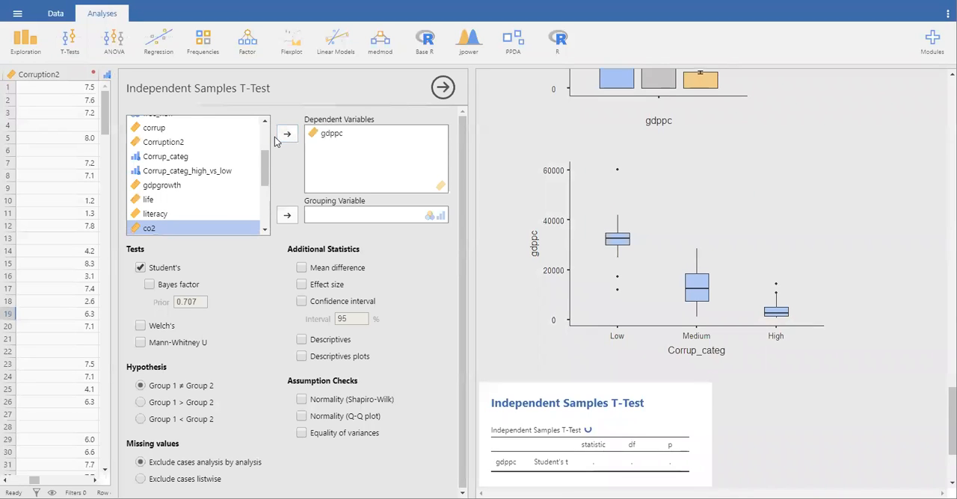
pyautogui.click(163, 170)
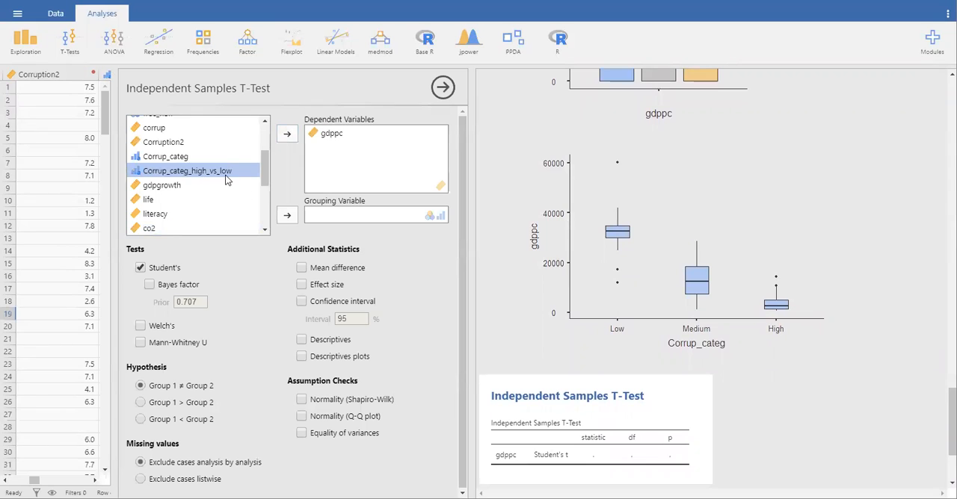
pyautogui.click(287, 216)
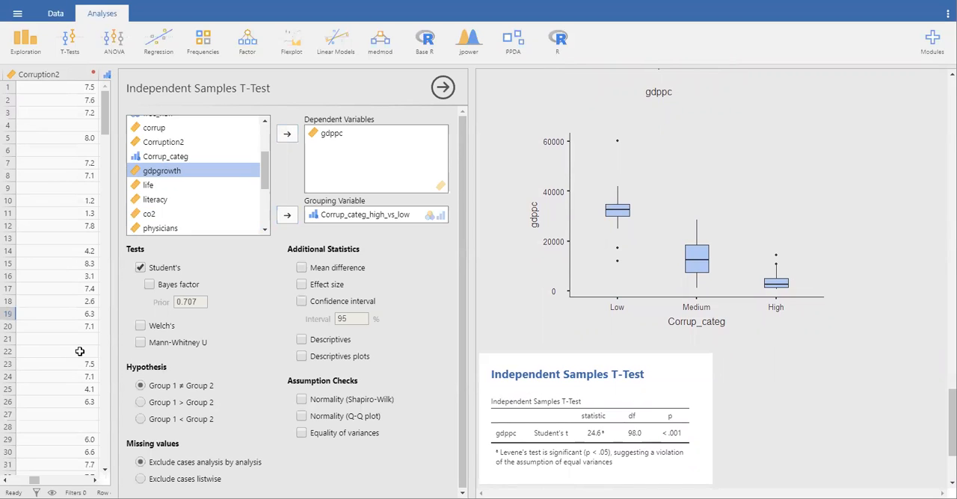
# Step: Add Welch's test to the t-test alongside Student's, and include the mean difference, effect size and 95% confidence interval
pyautogui.click(139, 269)
pyautogui.click(140, 269)
pyautogui.click(141, 327)
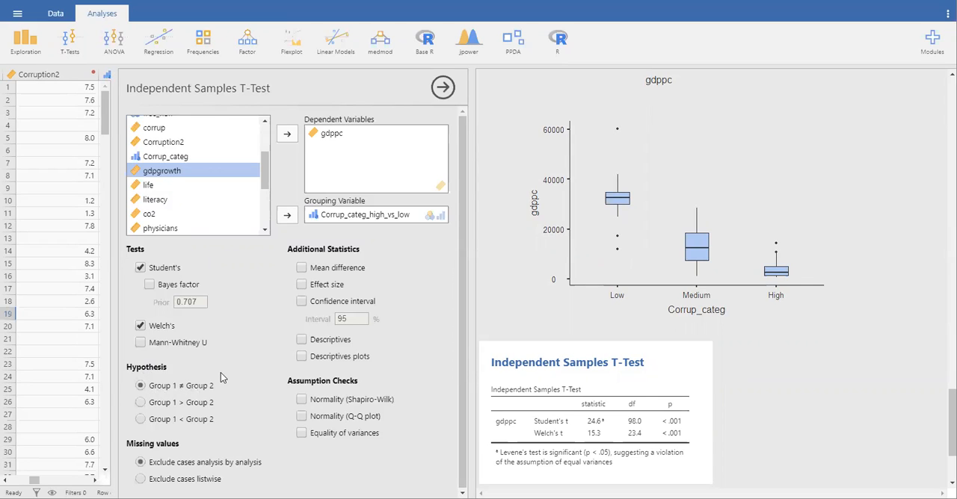
pyautogui.click(301, 284)
pyautogui.click(302, 301)
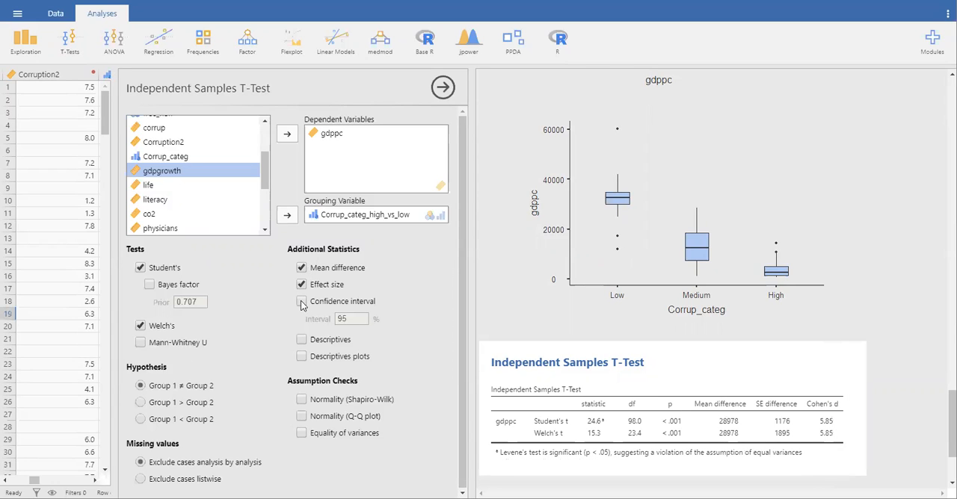
# Step: Add descriptives, descriptives plots and the equality of variances check to the t-test
pyautogui.click(301, 339)
pyautogui.click(301, 357)
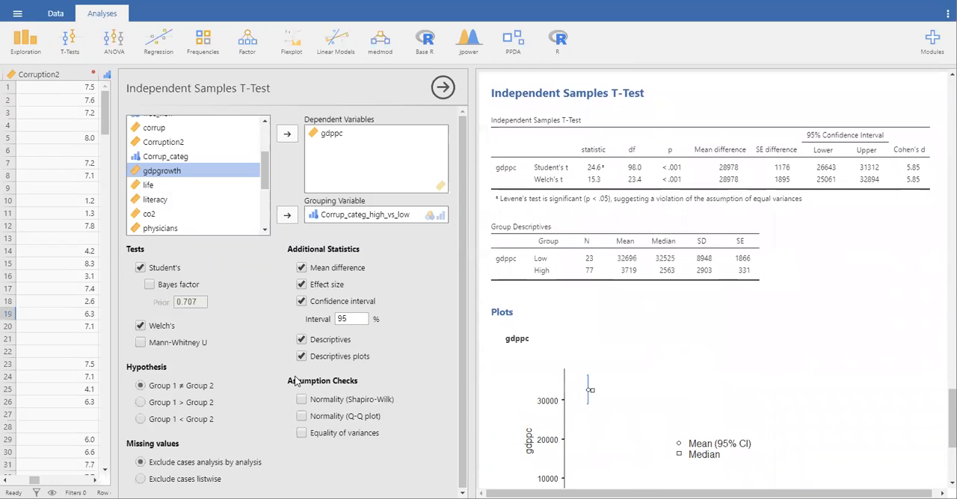
pyautogui.click(302, 433)
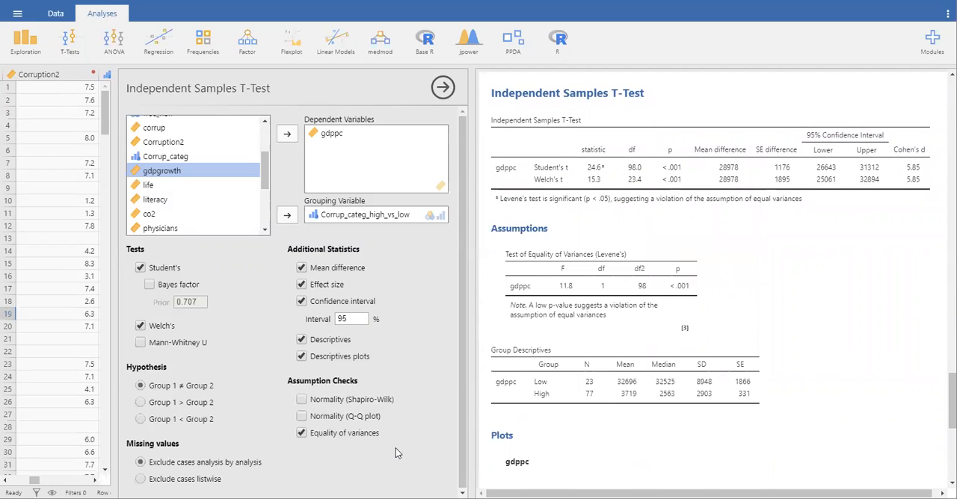
# Step: Hide the t-test options and widen the results area to examine the t-test, Levene's and descriptives tables and the plot
pyautogui.scroll(3, 750, 294)
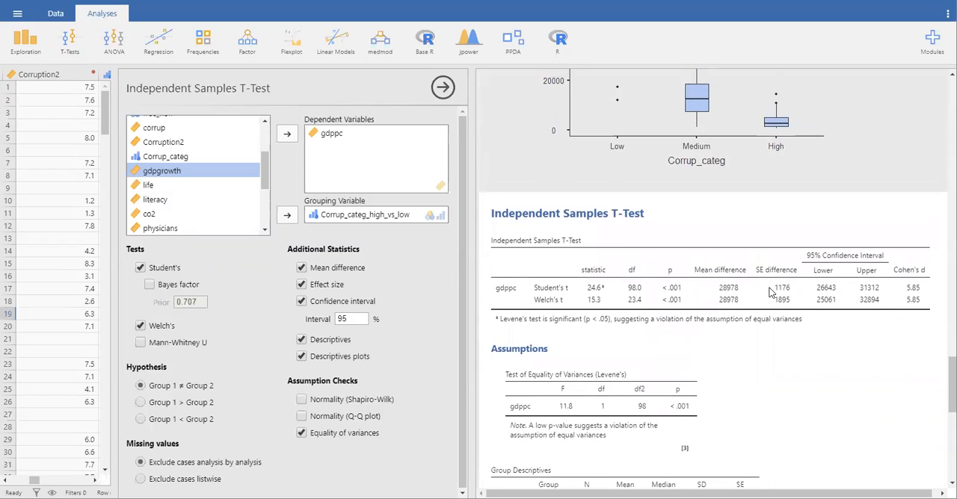
pyautogui.scroll(-1, 771, 293)
pyautogui.rightClick(716, 254)
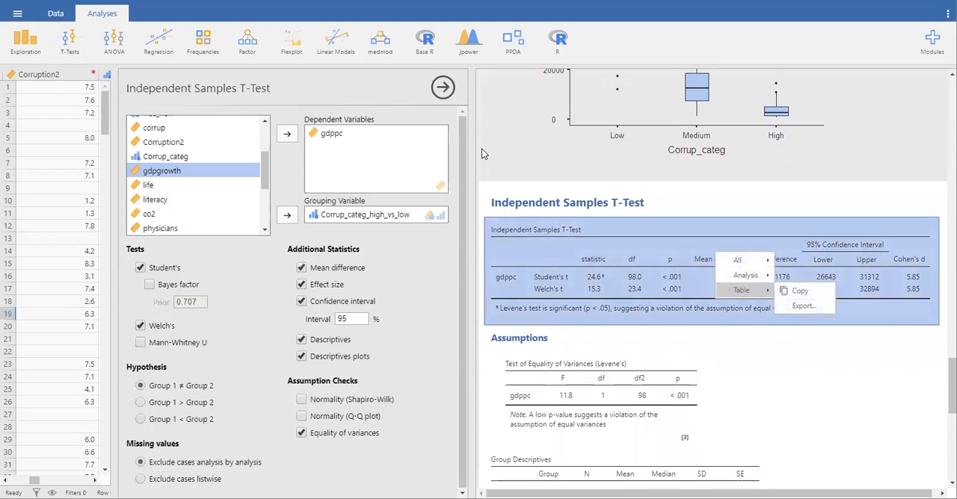
pyautogui.click(443, 87)
pyautogui.click(443, 88)
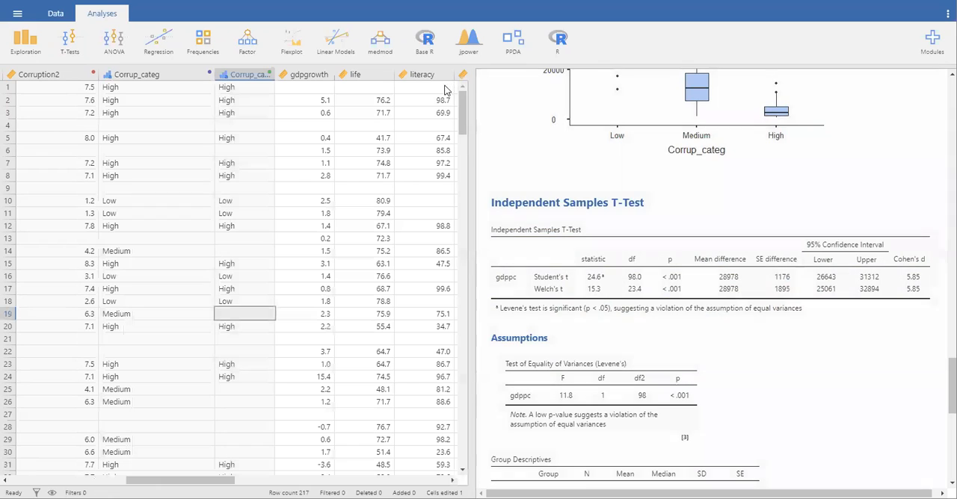
pyautogui.moveTo(471, 138); pyautogui.dragTo(283, 127)
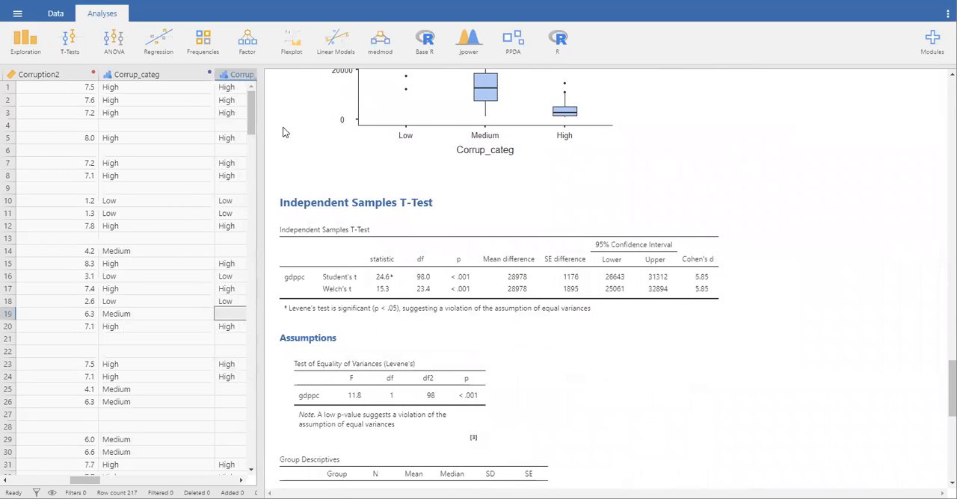
pyautogui.scroll(-1, 675, 357)
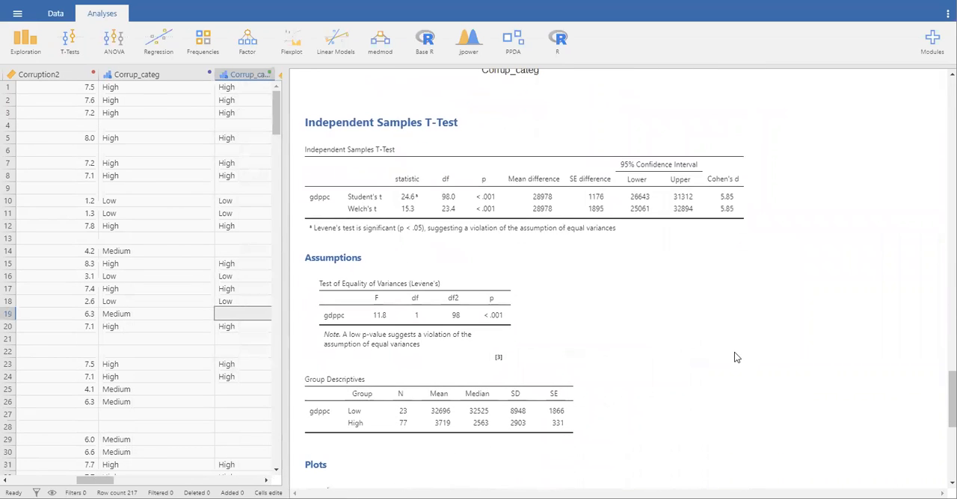
pyautogui.rightClick(675, 357)
pyautogui.click(877, 221)
pyautogui.scroll(-5, 596, 409)
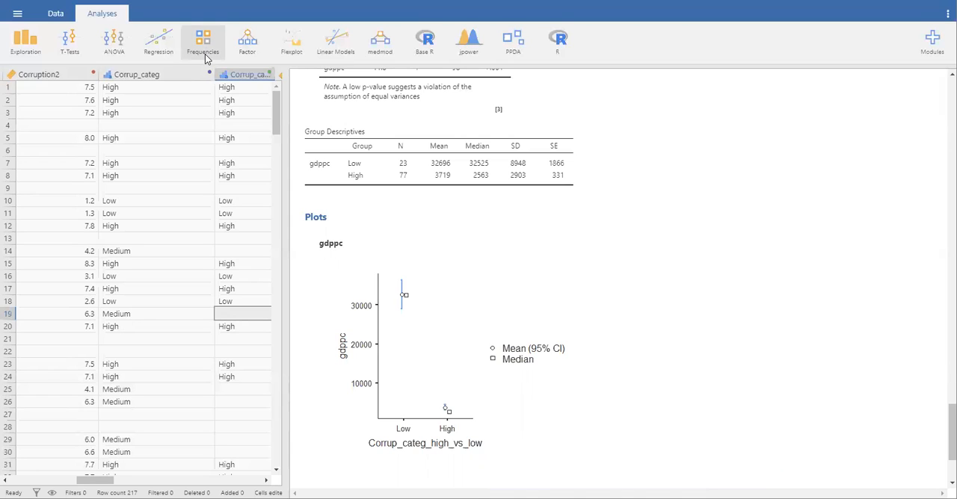
# Step: Set up a One-Way ANOVA with gdppc as dependent variable and Corrup_categ as grouping variable
pyautogui.click(119, 44)
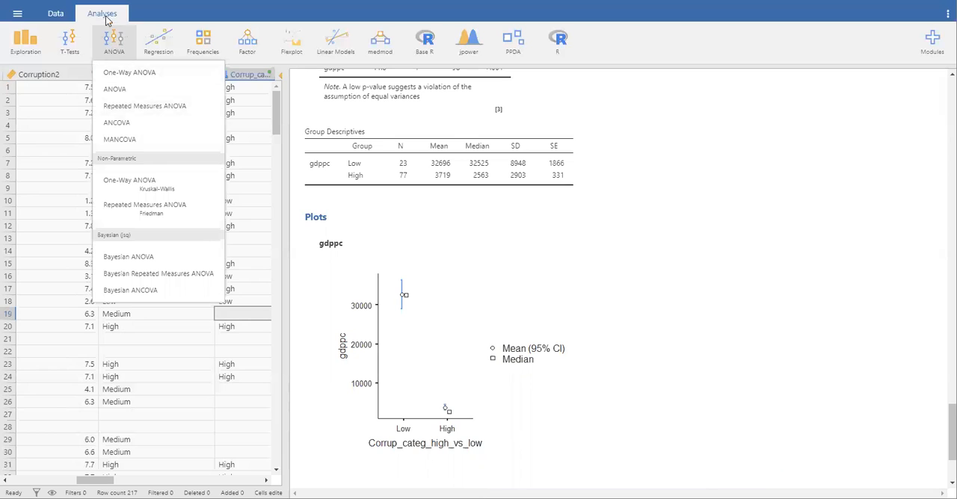
pyautogui.click(118, 72)
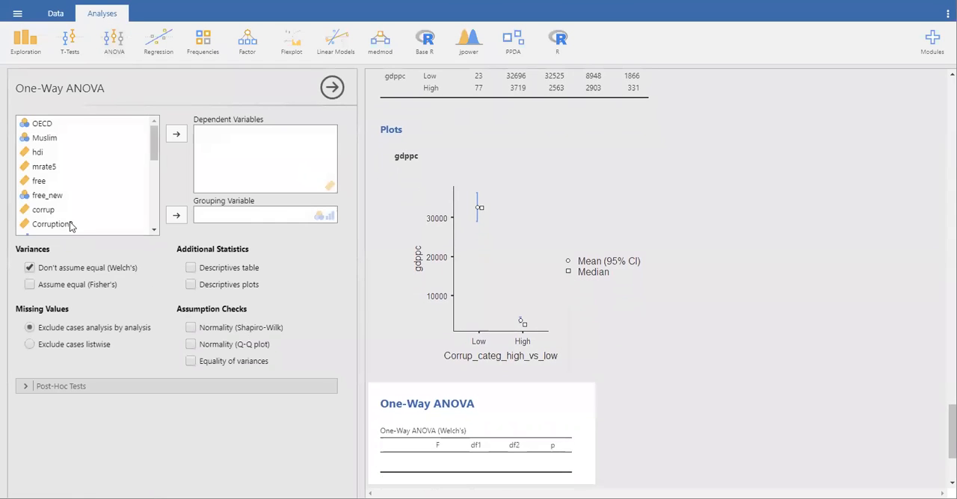
pyautogui.scroll(-3, 122, 201)
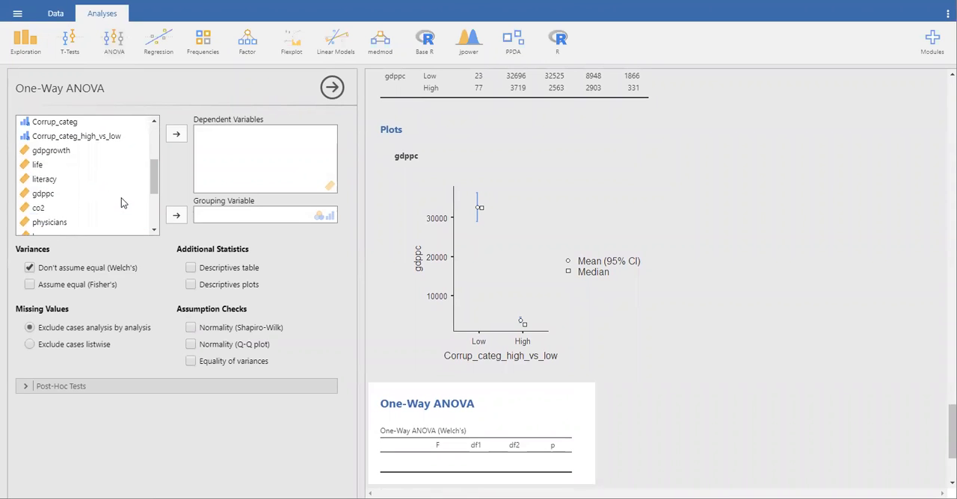
pyautogui.click(52, 194)
pyautogui.click(173, 136)
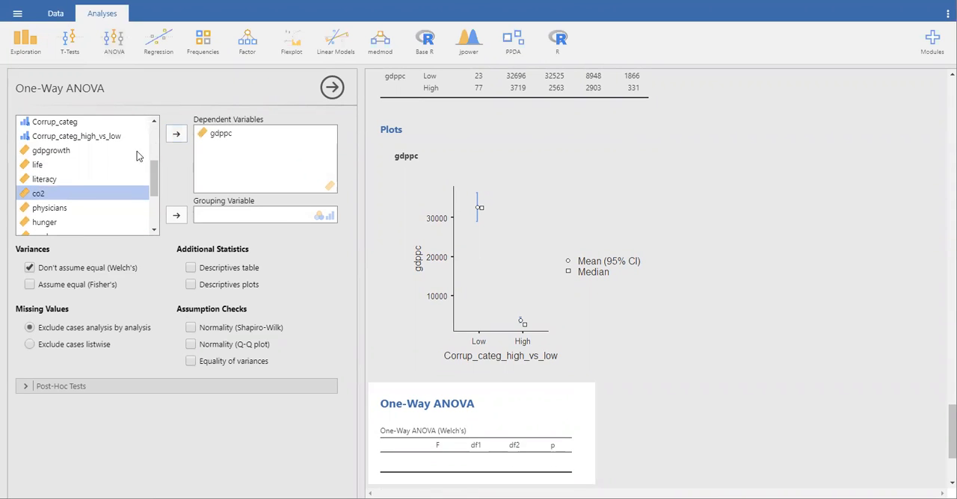
pyautogui.click(68, 123)
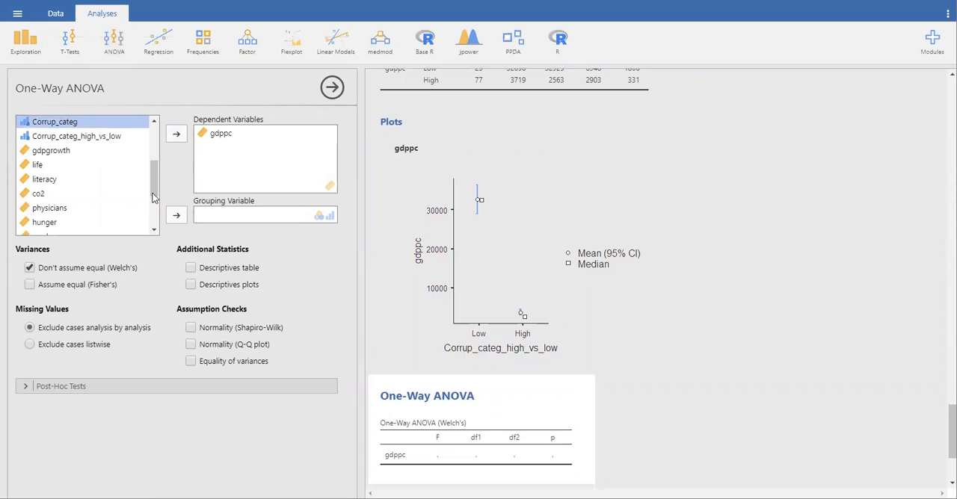
pyautogui.click(176, 216)
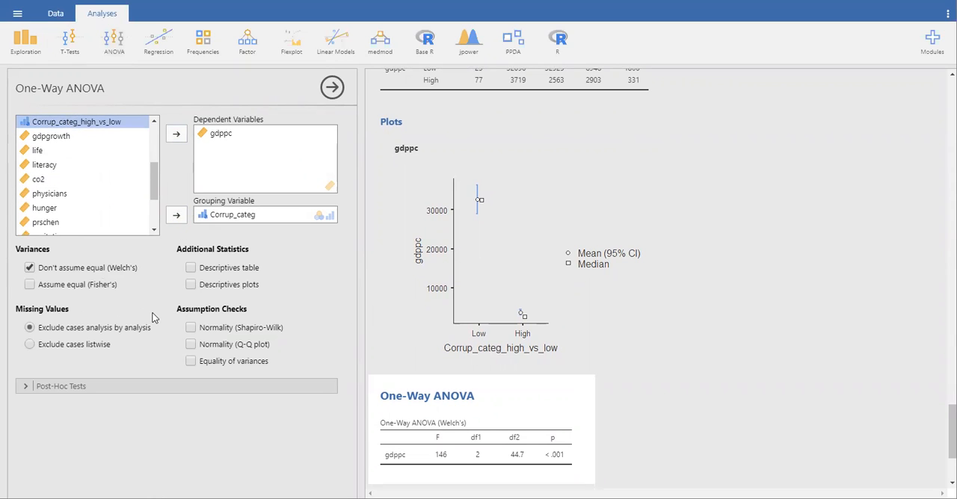
# Step: Add Fisher's test, the descriptives table, descriptives plots and the equality of variances check to the One-Way ANOVA
pyautogui.click(29, 286)
pyautogui.click(191, 269)
pyautogui.click(191, 285)
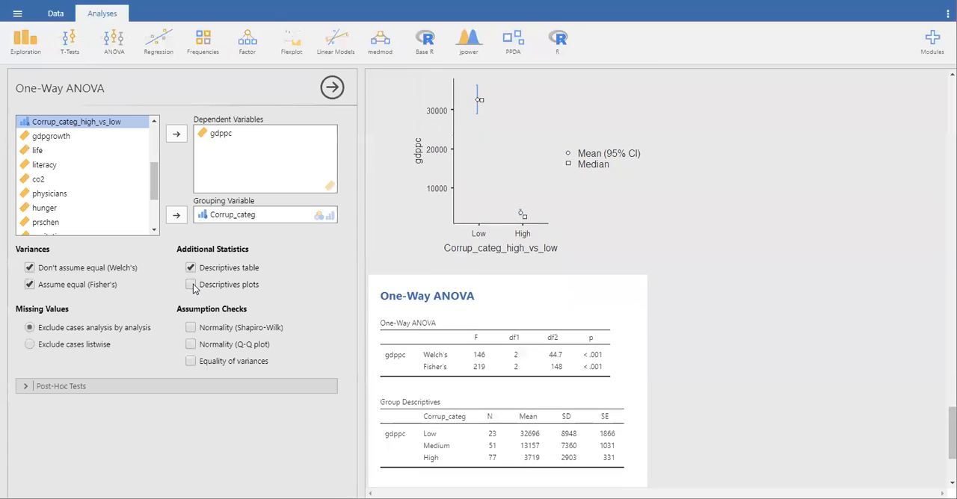
pyautogui.click(190, 361)
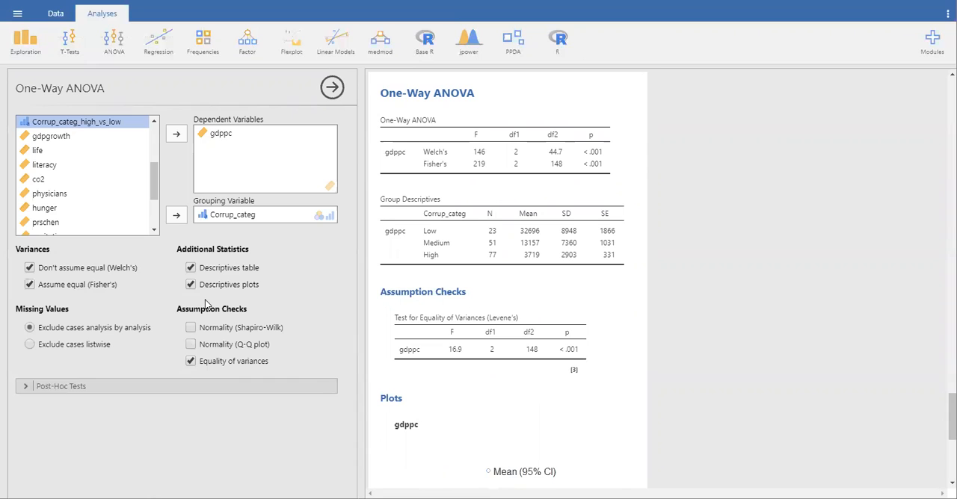
# Step: Add a Games-Howell post-hoc test to the One-Way ANOVA, with test results (t and df) and flagged significant comparisons
pyautogui.click(26, 388)
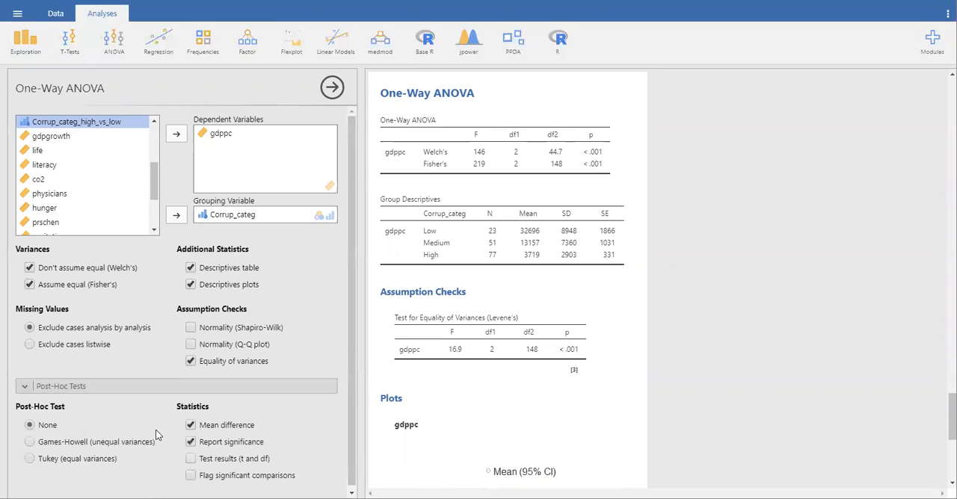
pyautogui.click(29, 441)
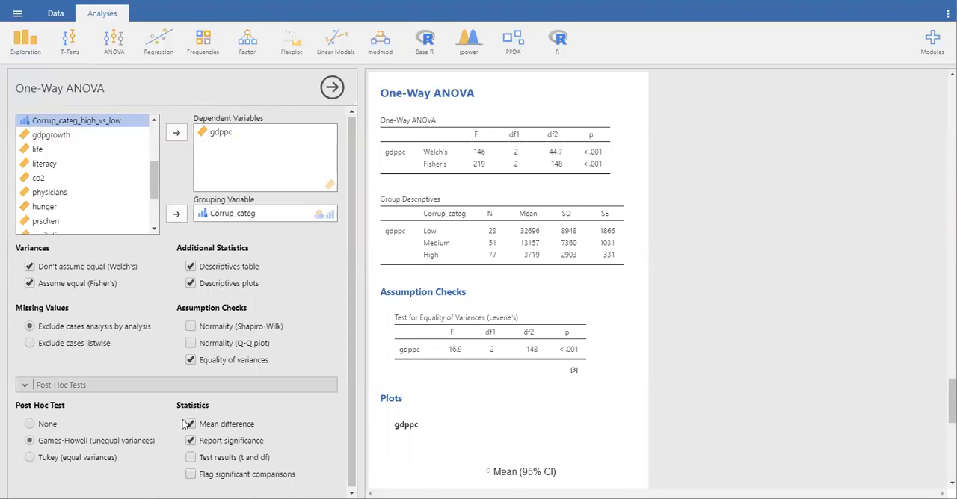
pyautogui.click(191, 458)
pyautogui.click(190, 474)
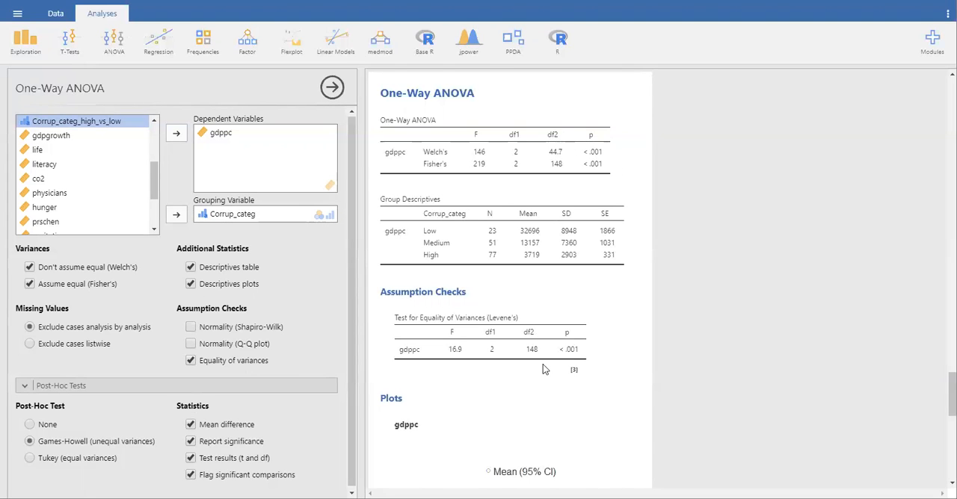
# Step: Examine the ANOVA's gdppc means plot and Games-Howell post-hoc table, and close the One-Way ANOVA options
pyautogui.scroll(-3, 545, 369)
pyautogui.scroll(-3, 545, 370)
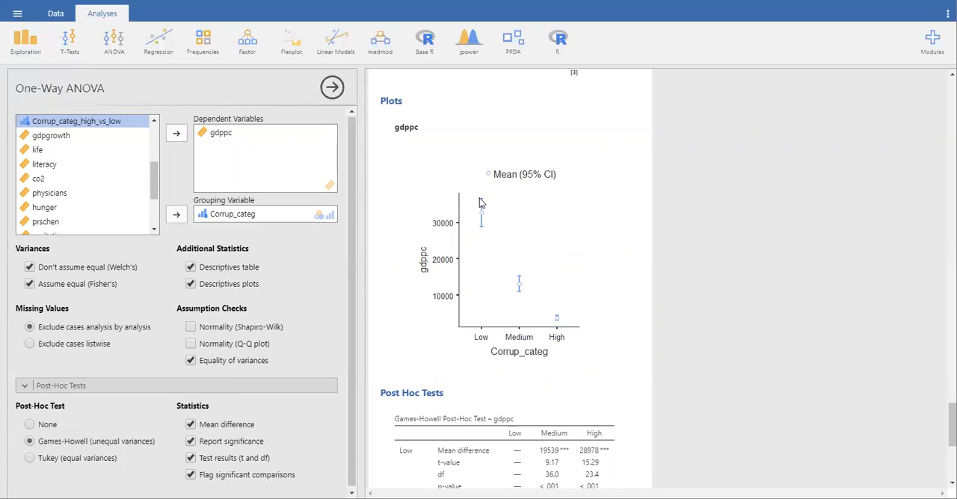
pyautogui.scroll(-3, 588, 371)
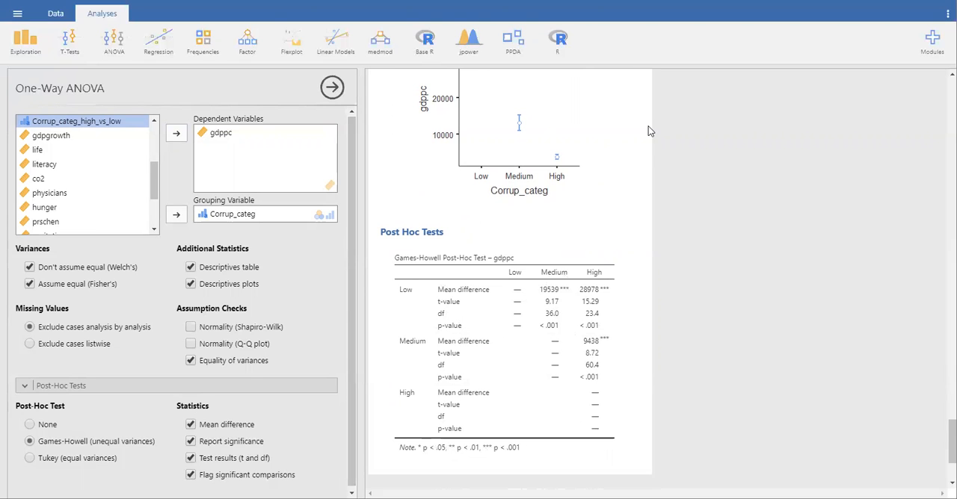
pyautogui.click(332, 88)
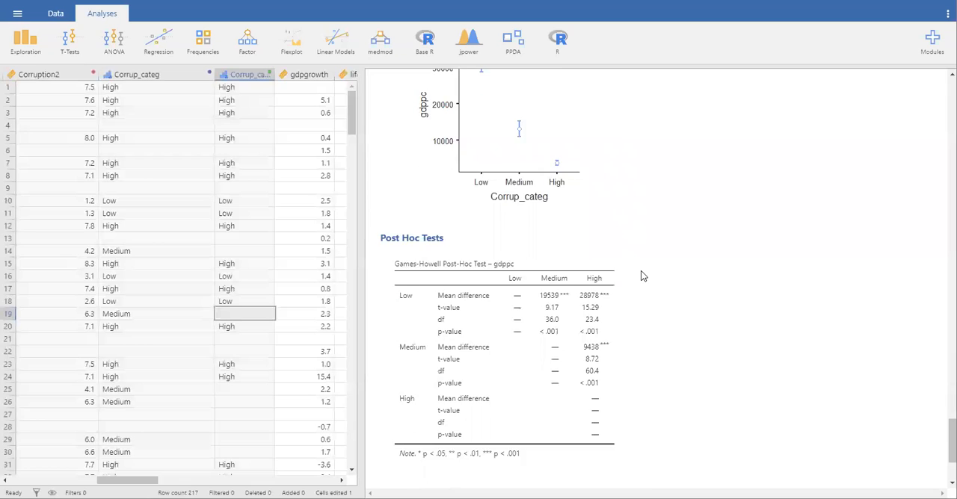
pyautogui.scroll(3, 641, 276)
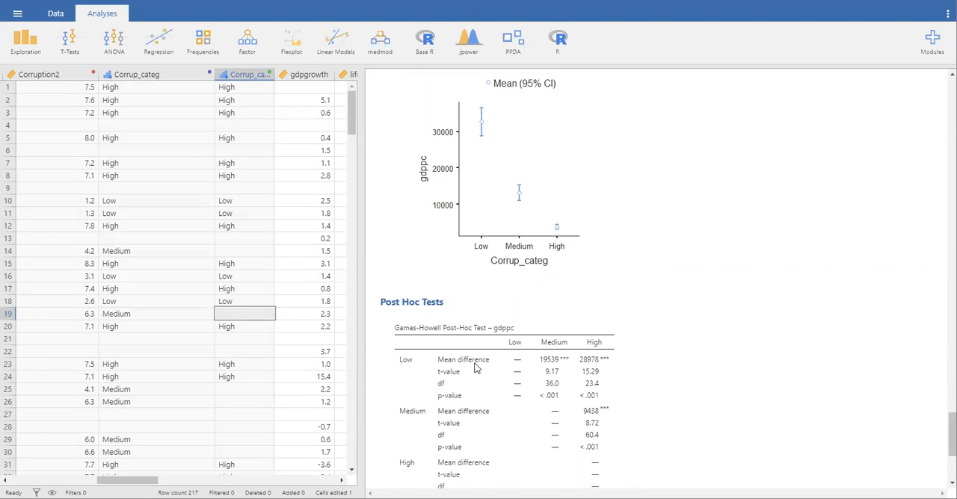
pyautogui.scroll(3, 563, 208)
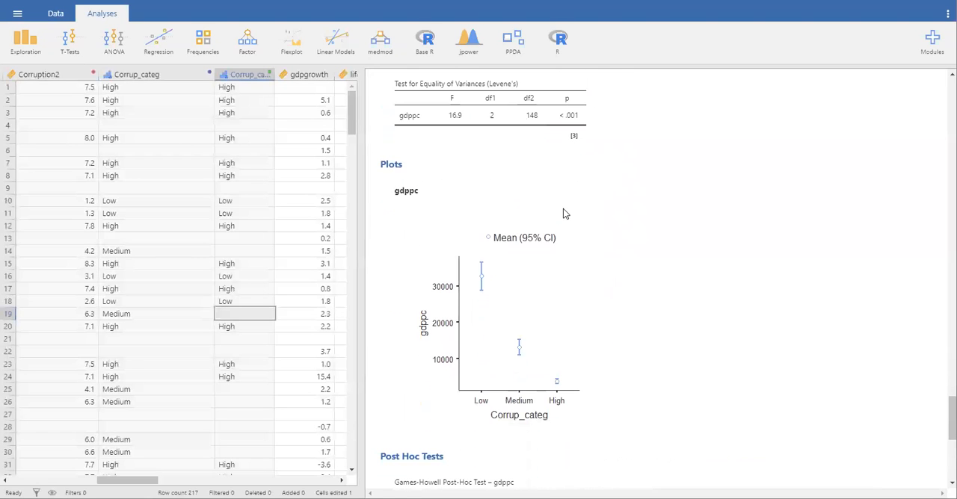